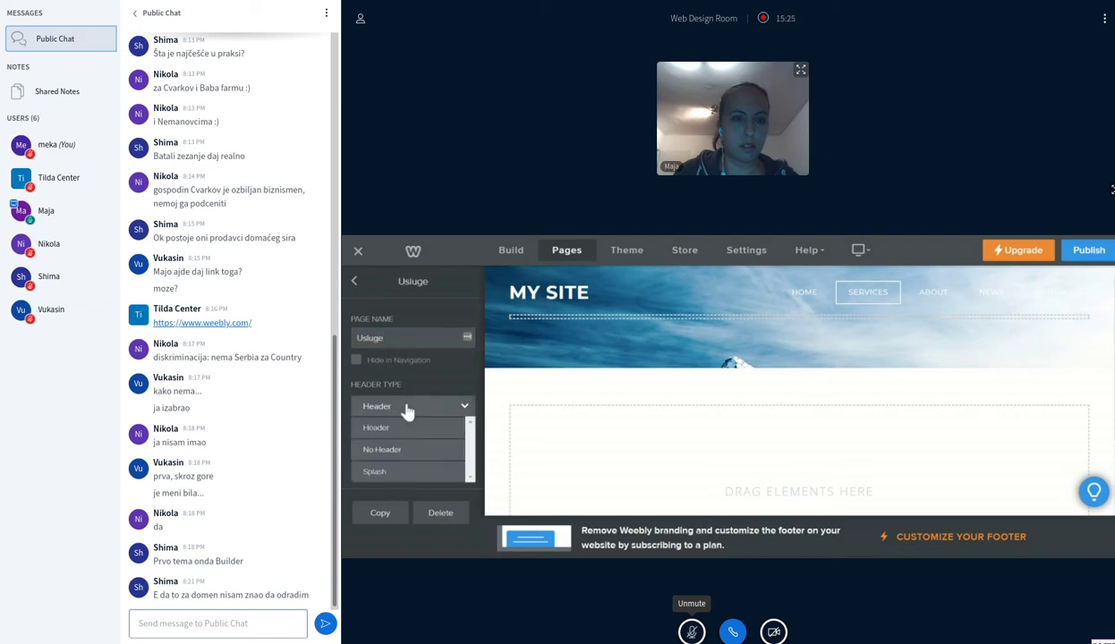
Check the visibility options of the Usluge page, then make a copy of the page
click(407, 436)
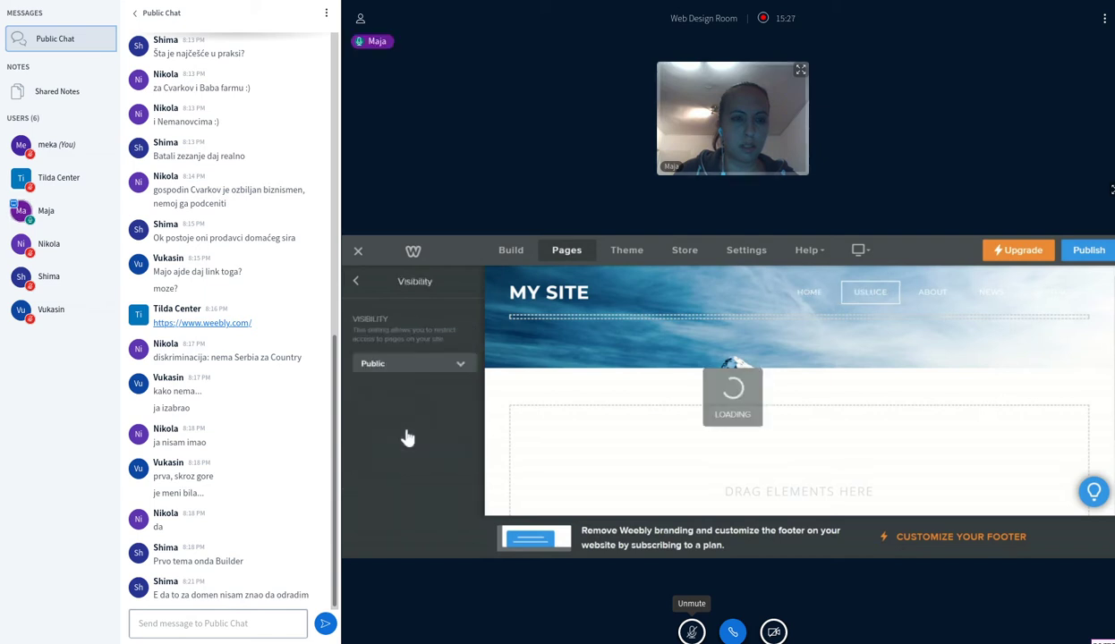
click(356, 284)
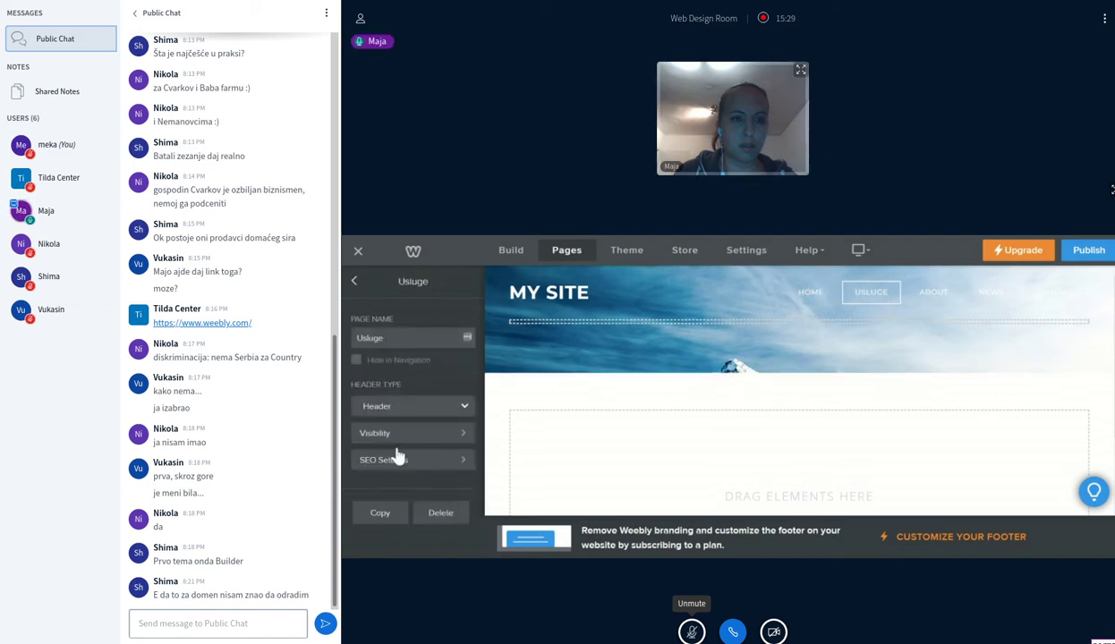
click(390, 514)
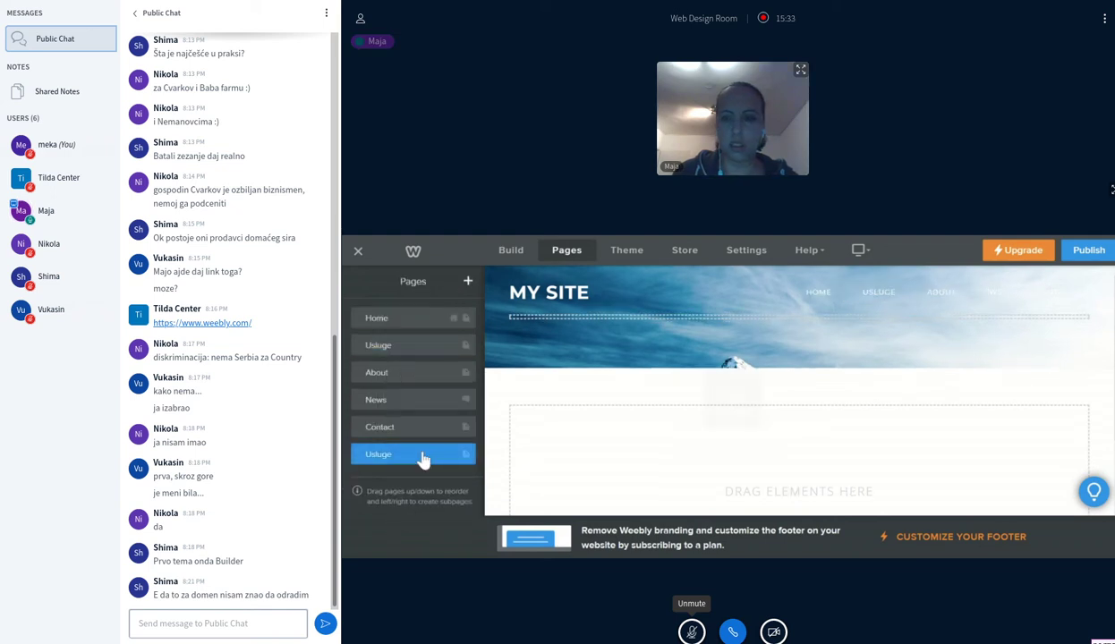
Rename the About page as "O nama" and make a copy of it
click(452, 374)
click(411, 337)
key(BackSpace)
key(BackSpace)
key(BackSpace)
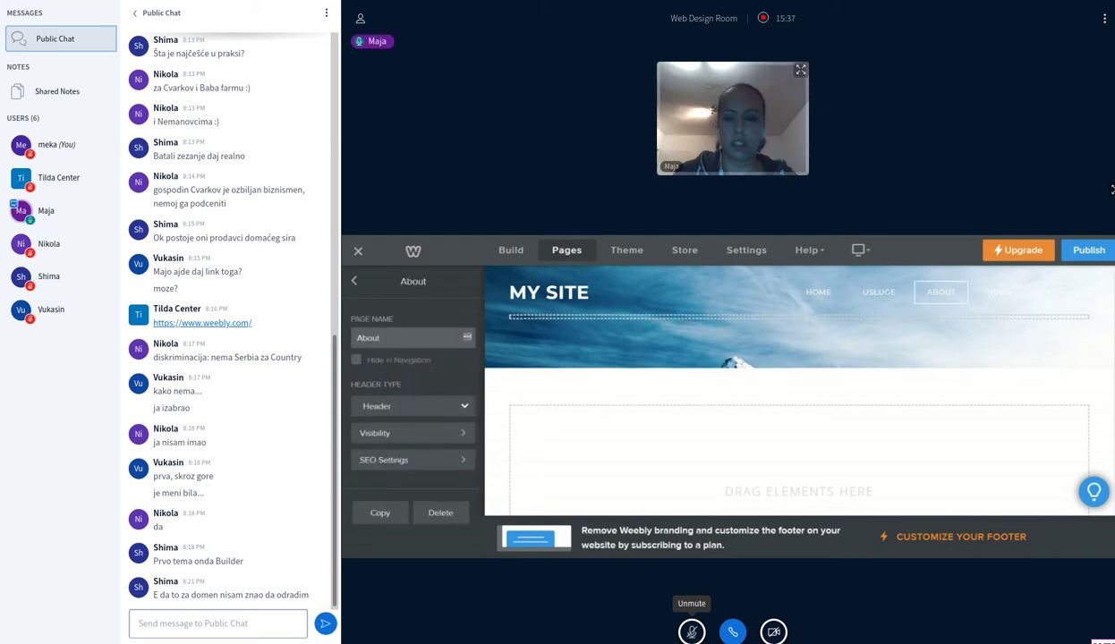
key(BackSpace)
key(BackSpace)
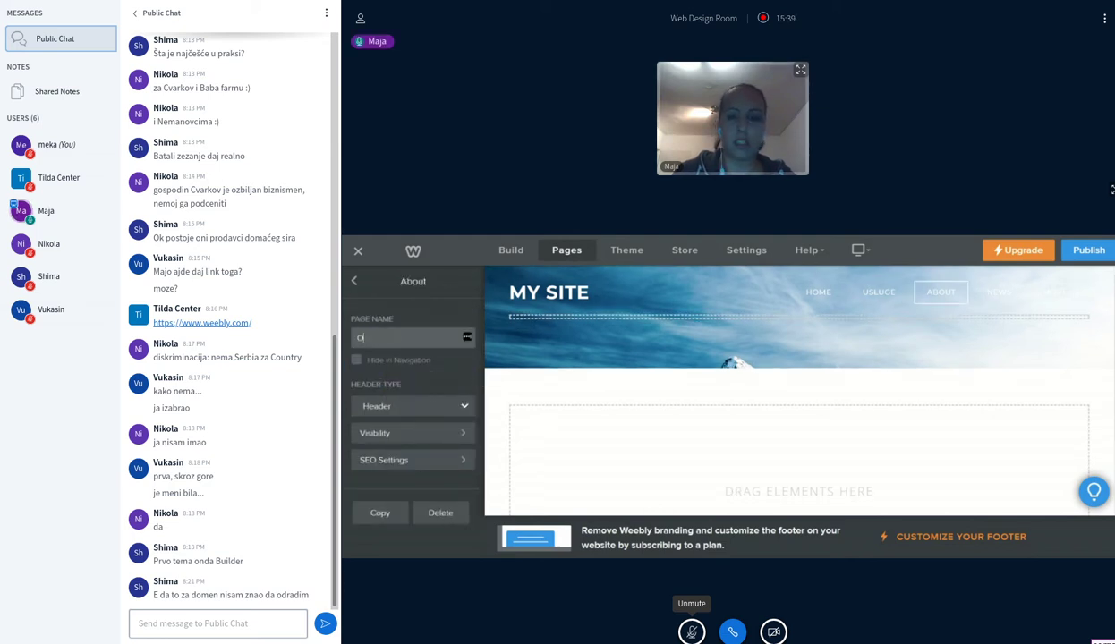
text(O)
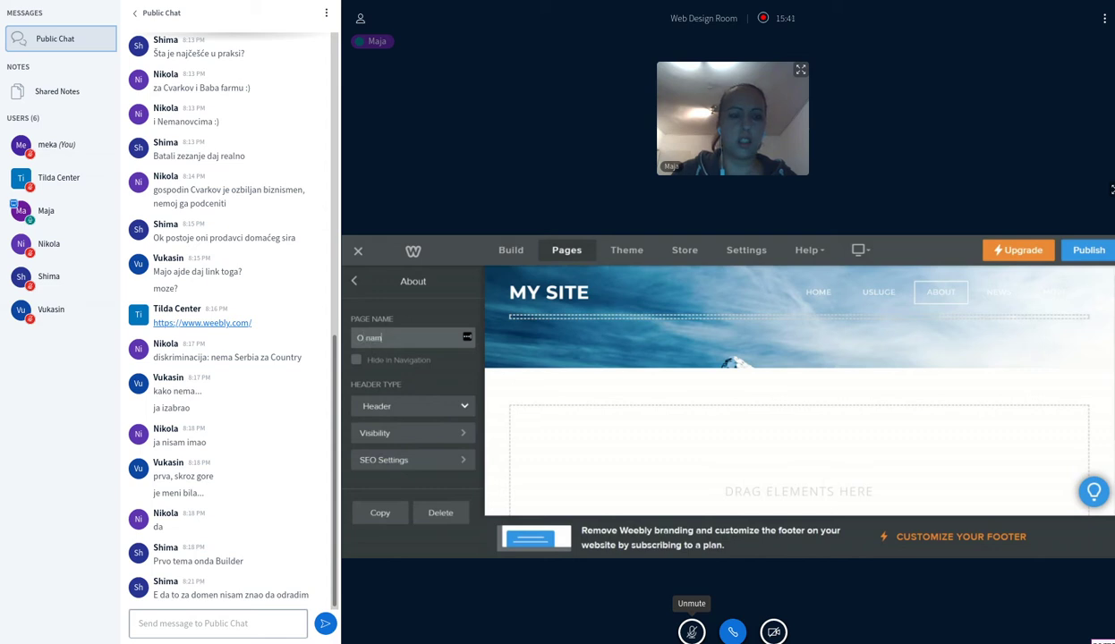
click(382, 517)
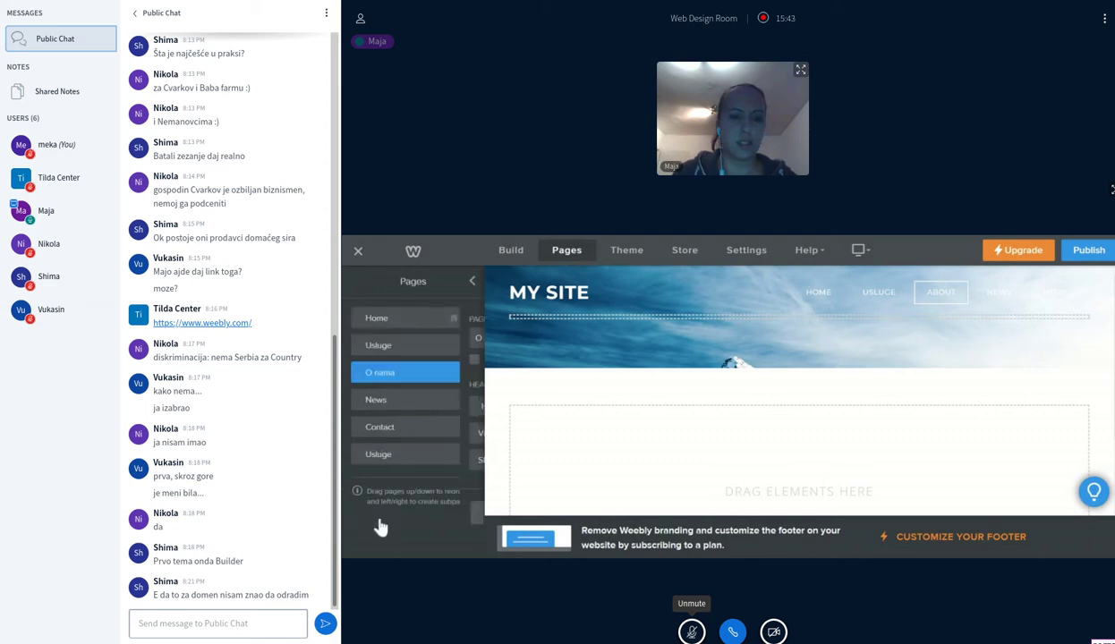
Rename the News page as "Novosti" and make a copy of it
click(403, 409)
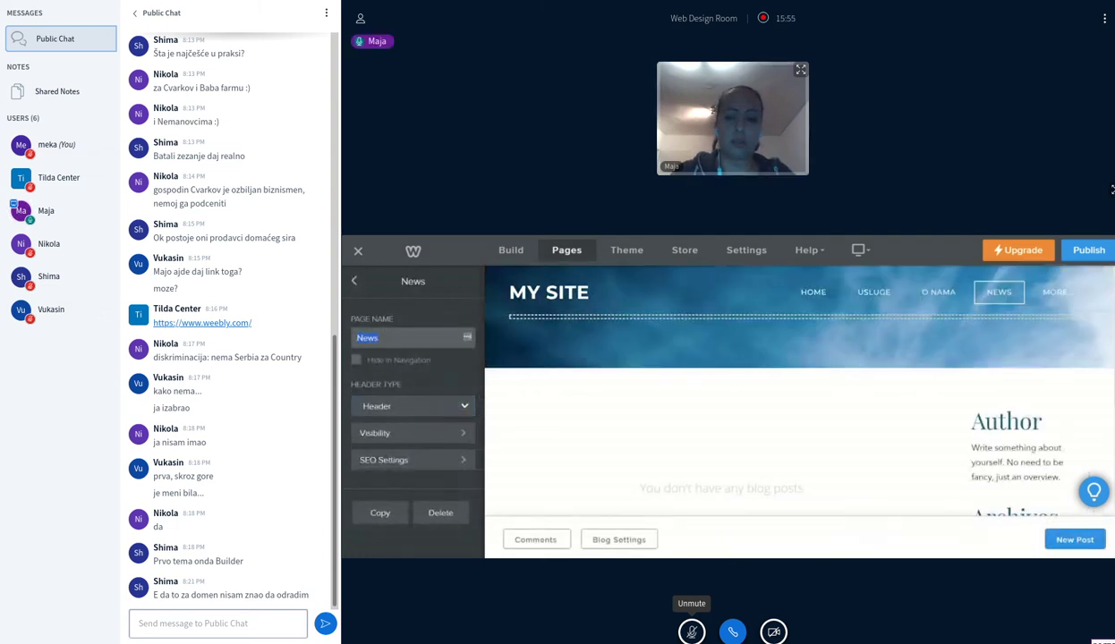
text(vosti)
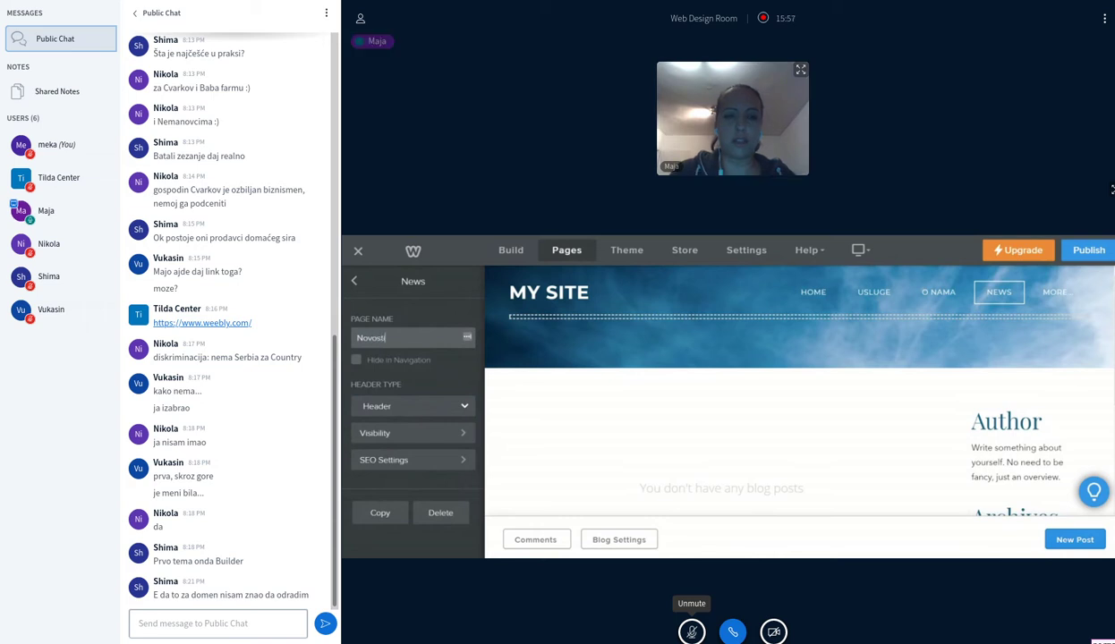
click(374, 512)
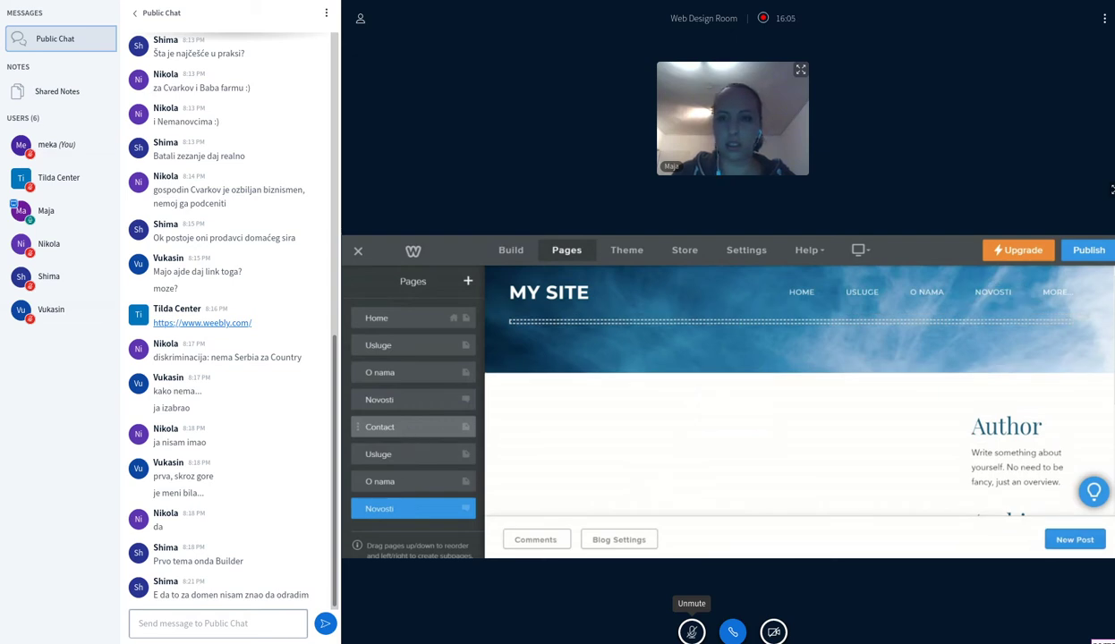
Rename the Contact page as "Kontakt" and make a copy of it
click(440, 427)
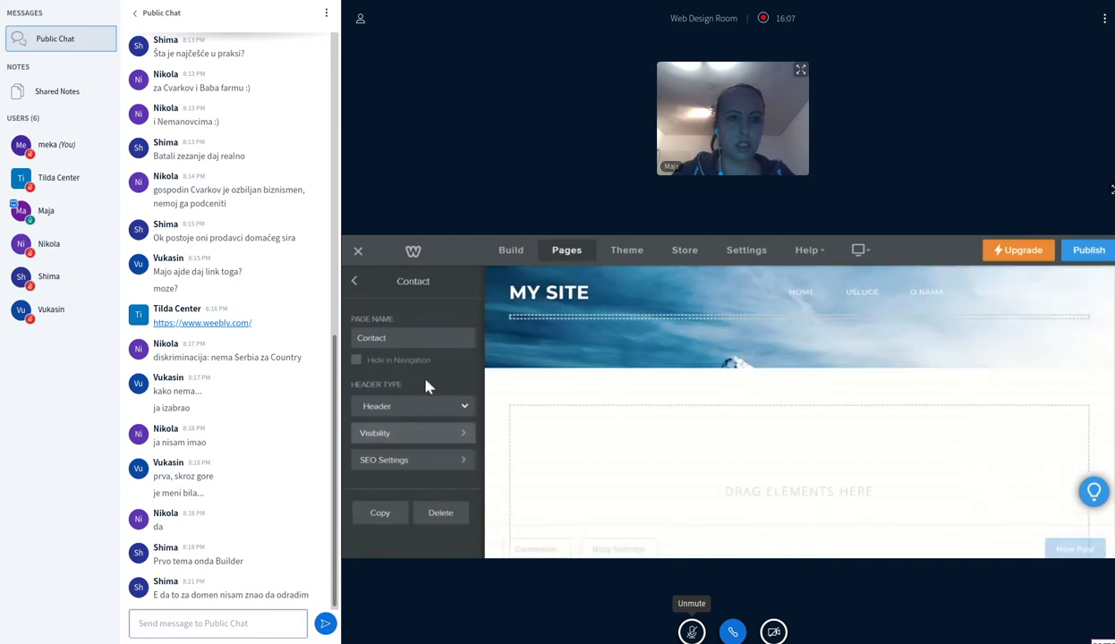
text(Kon)
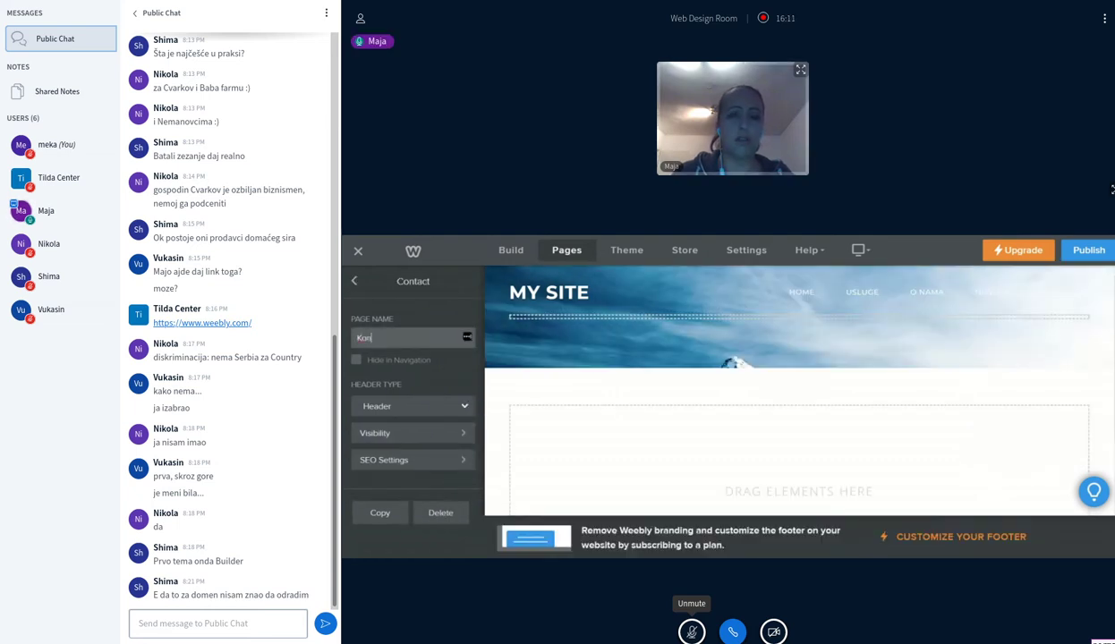
text(t)
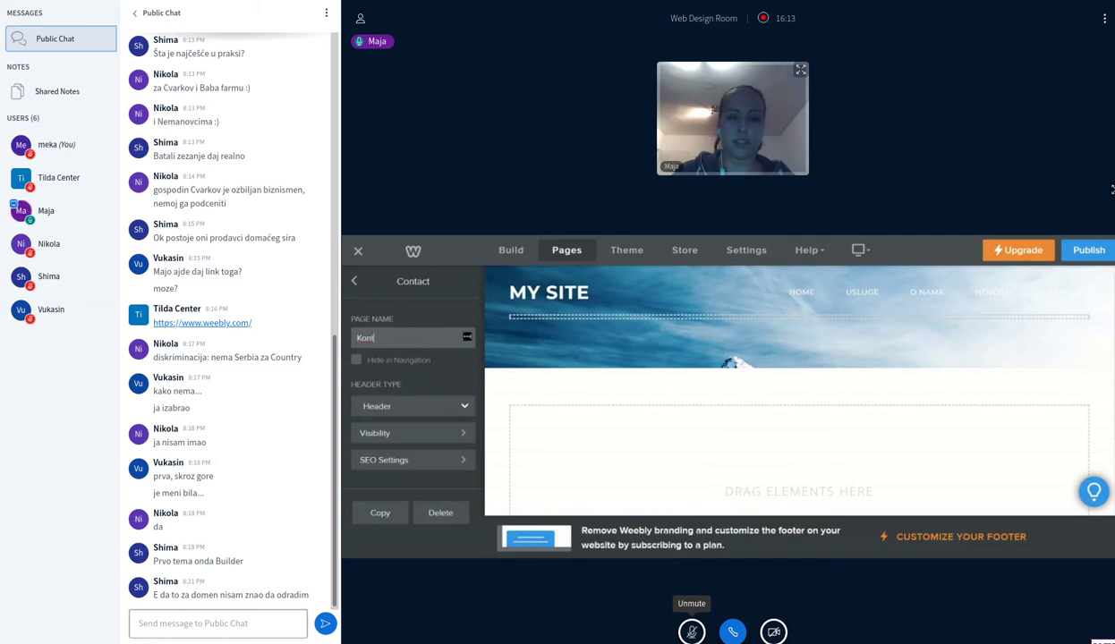
text(akt)
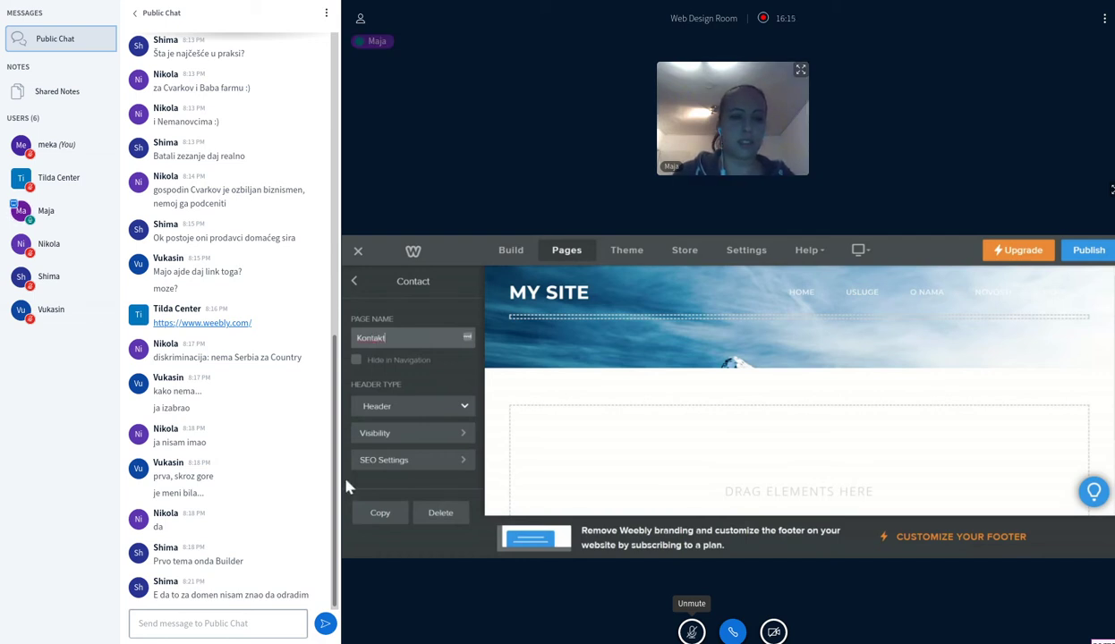
click(380, 513)
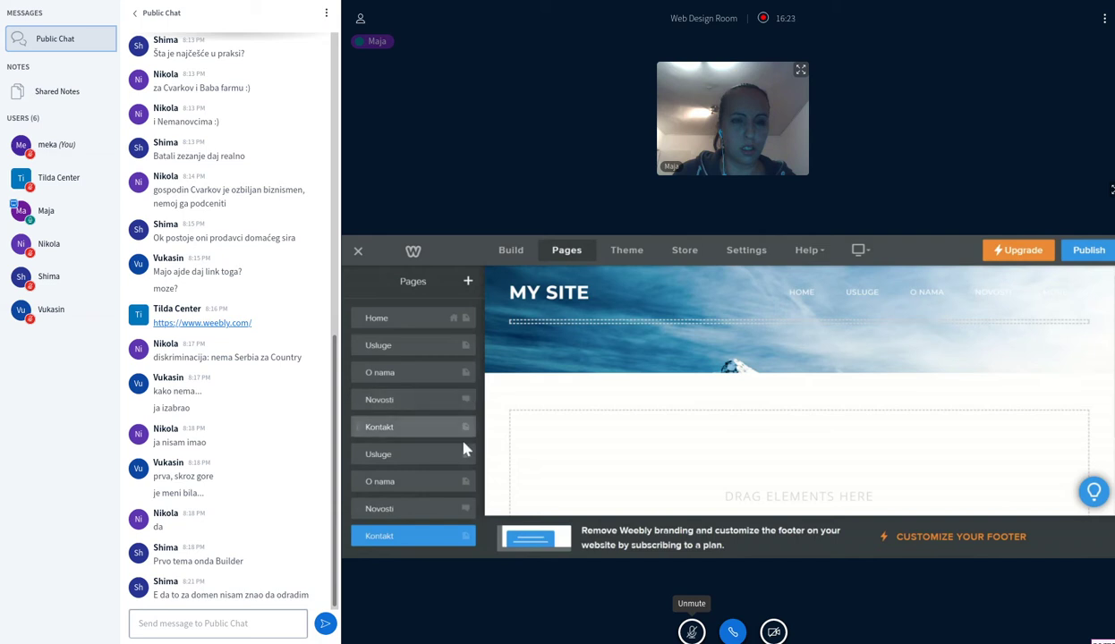
scroll(464, 421, down, 1)
scroll(462, 450, up, 1)
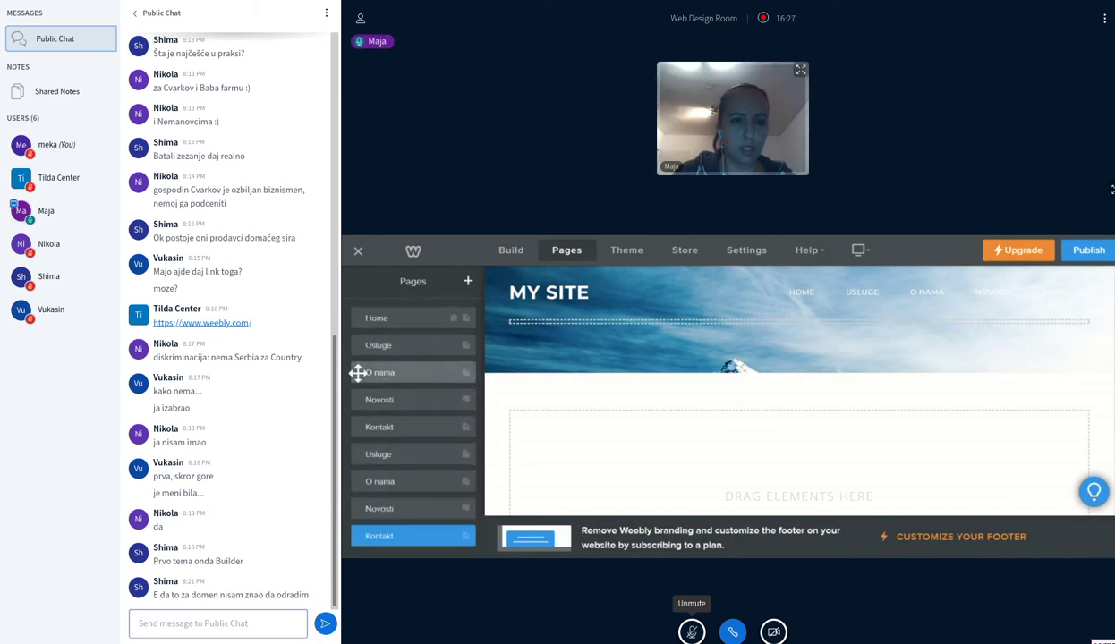
click(432, 381)
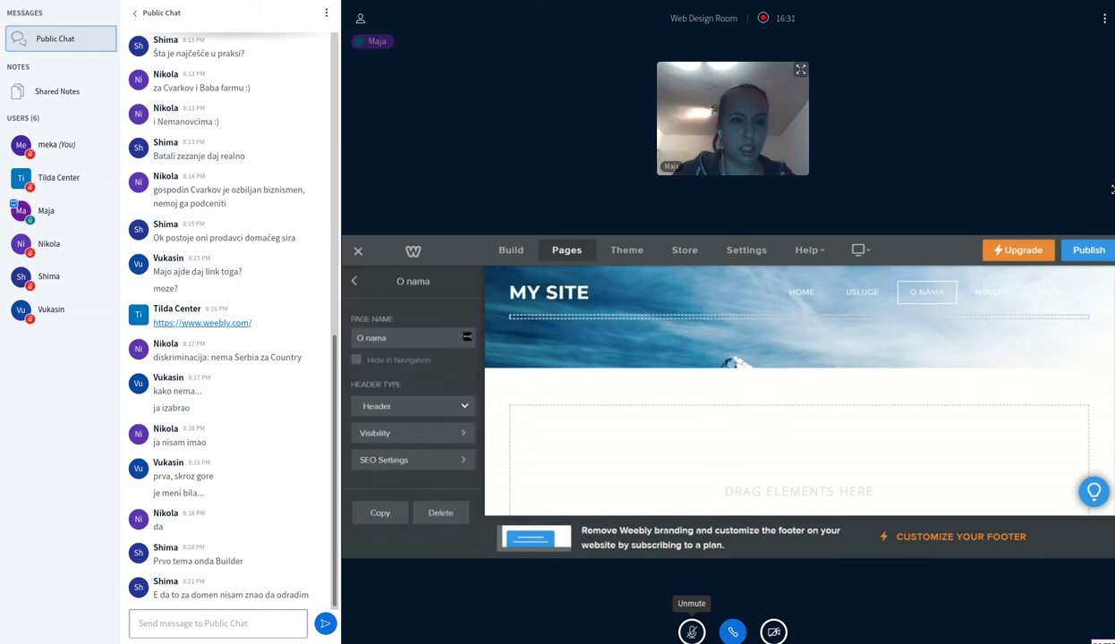
click(356, 282)
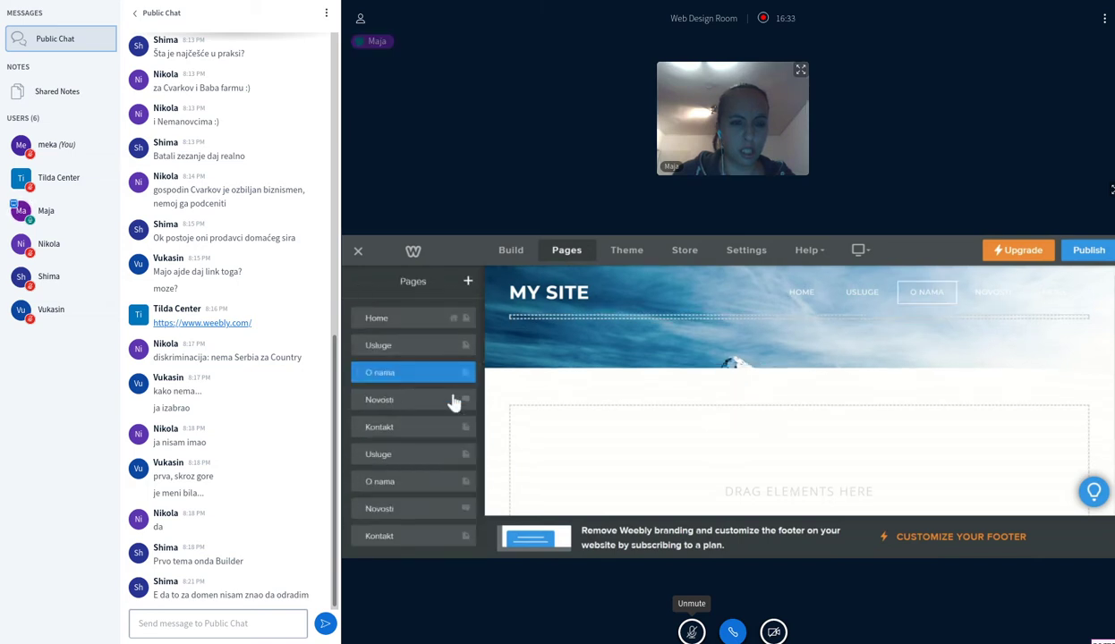
Delete the duplicate Usluge and O nama pages listed below the original Kontakt page
click(452, 456)
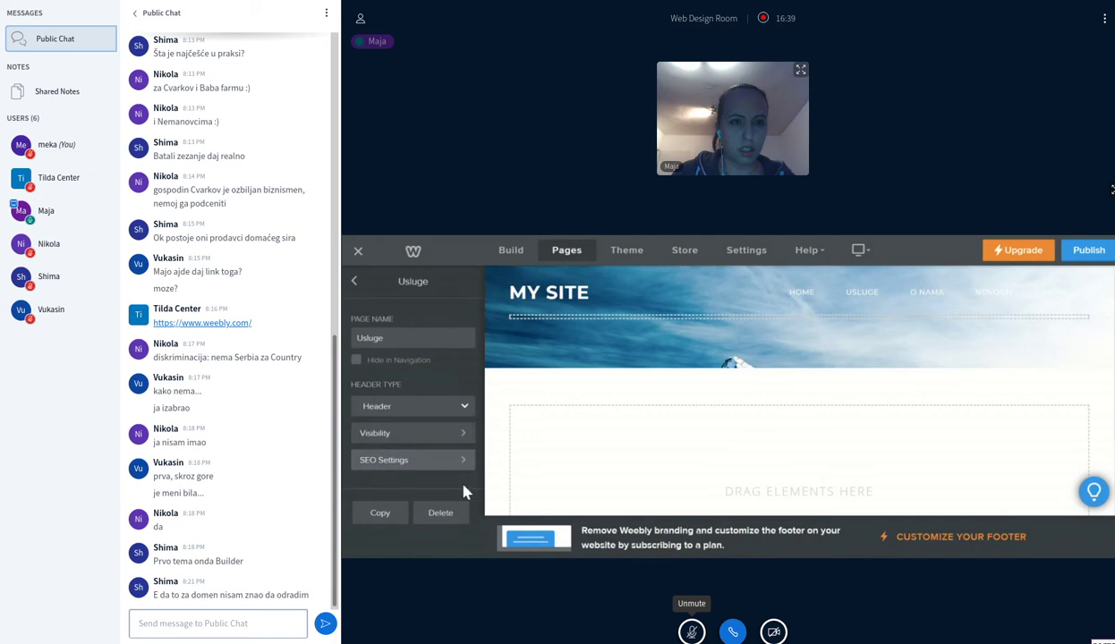
click(456, 515)
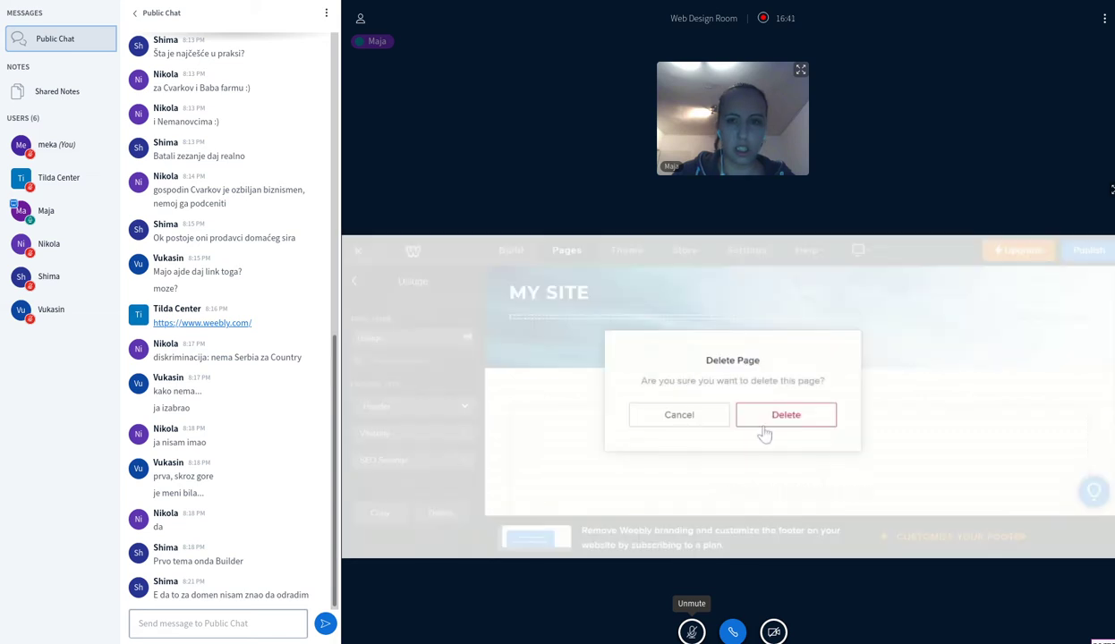
click(769, 426)
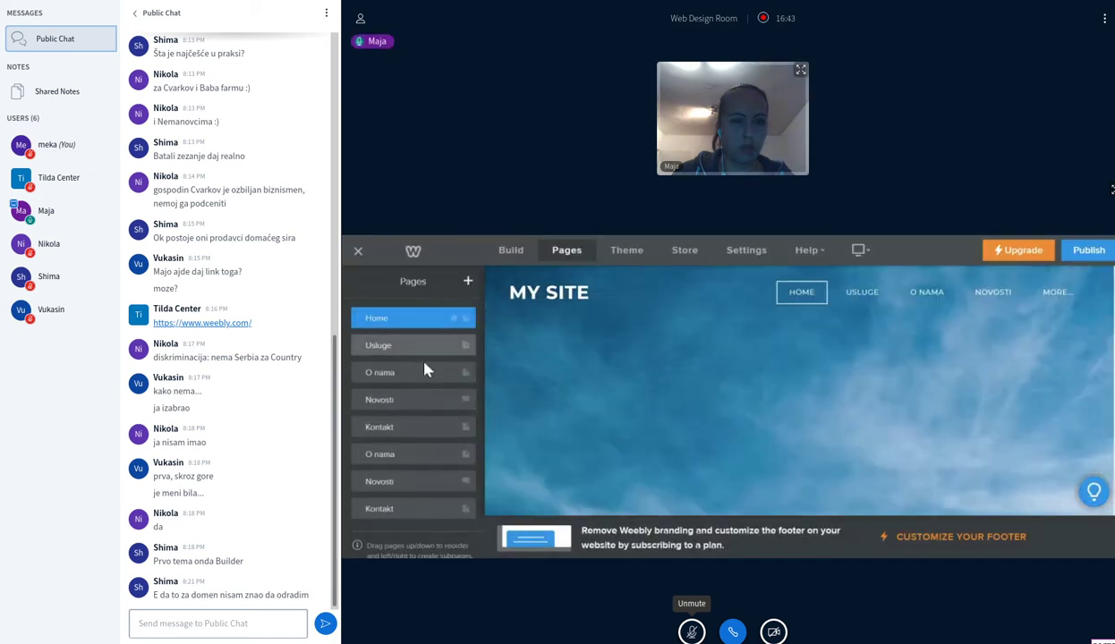
click(441, 456)
click(452, 517)
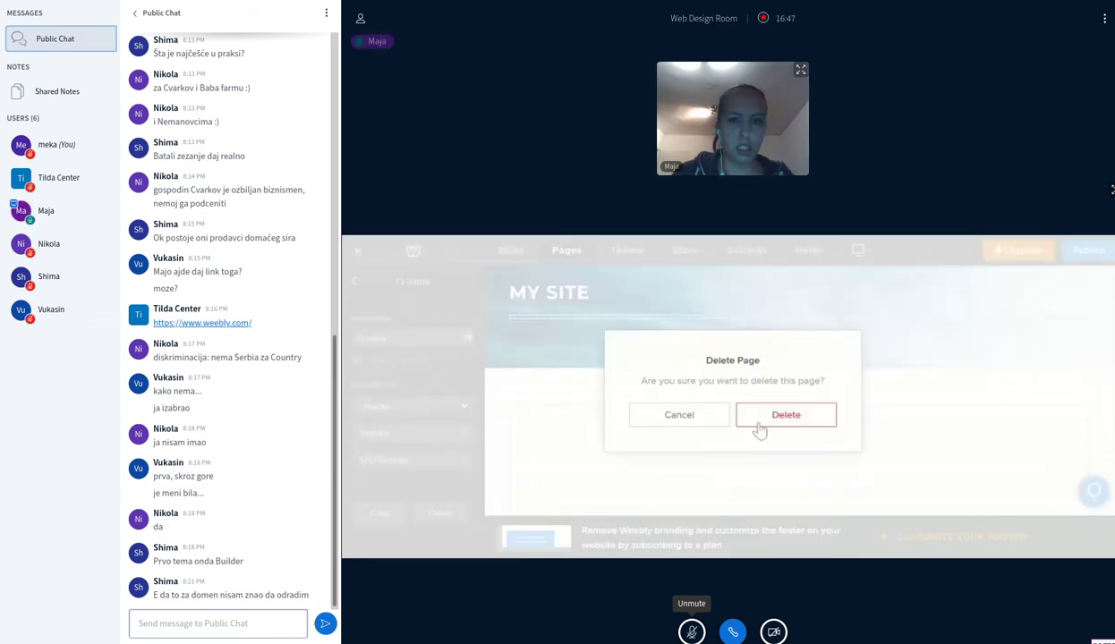
click(763, 426)
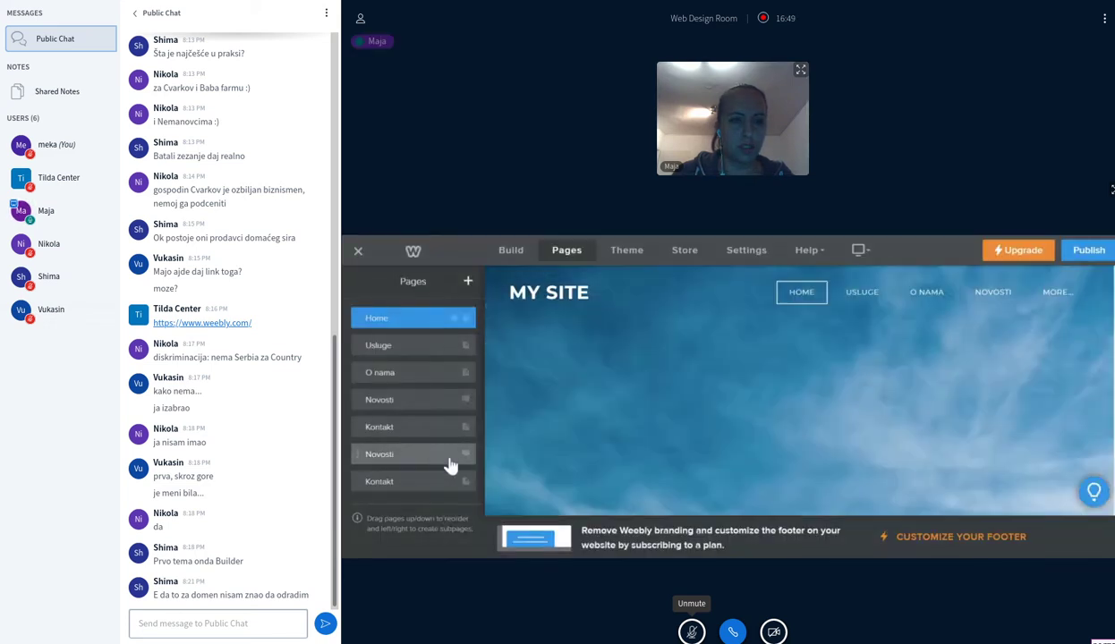
Delete the duplicate Novosti and Kontakt pages at the end of the page list
click(448, 464)
click(460, 516)
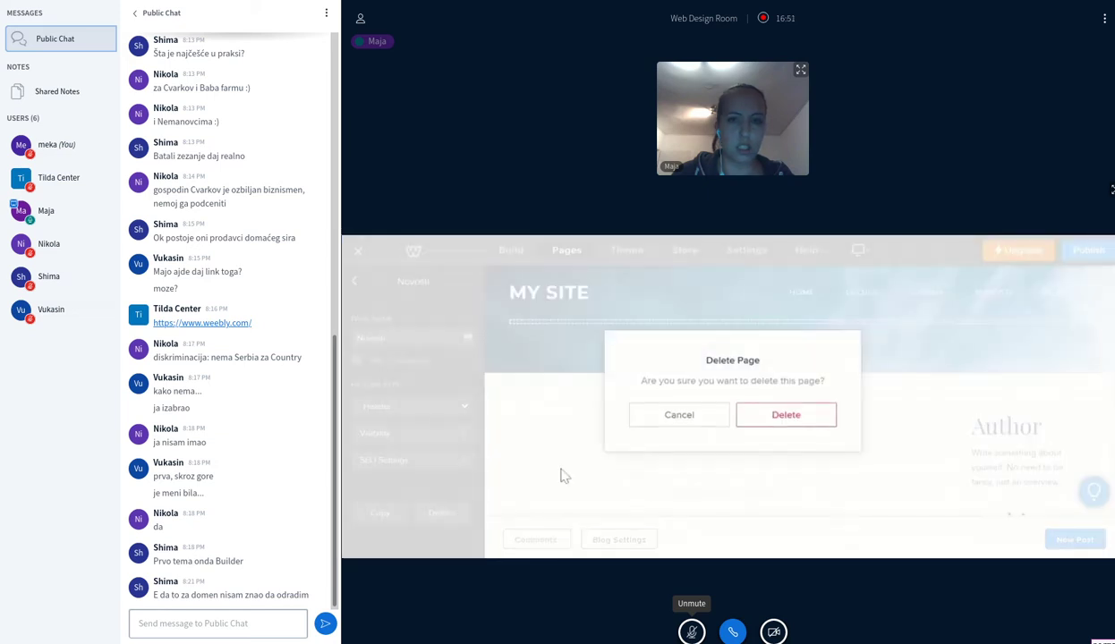
click(812, 418)
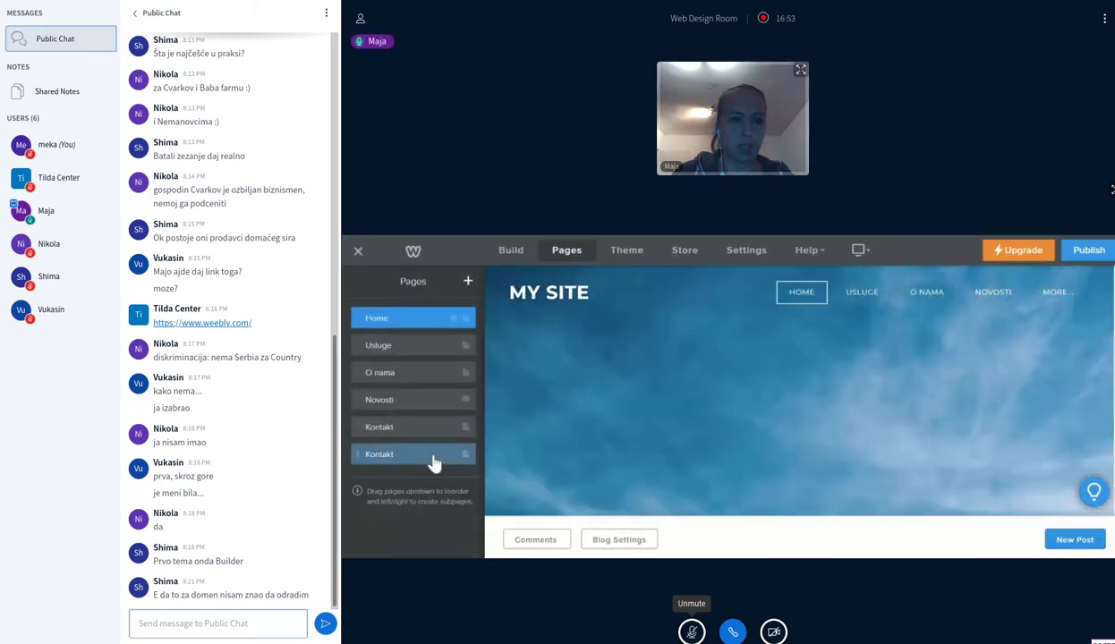
click(436, 458)
click(441, 513)
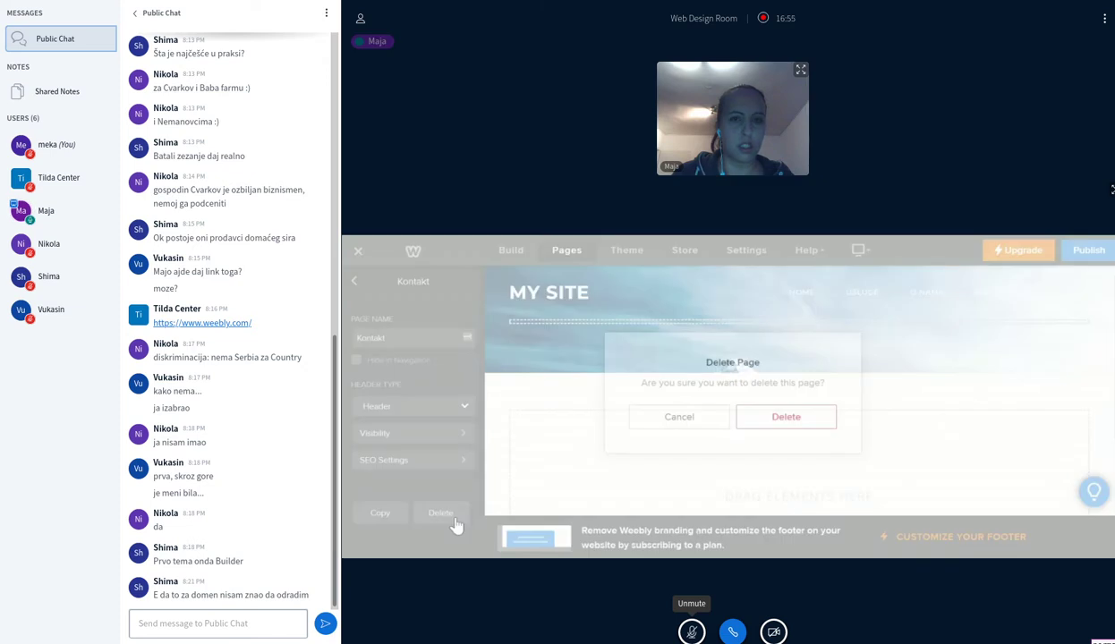
click(789, 423)
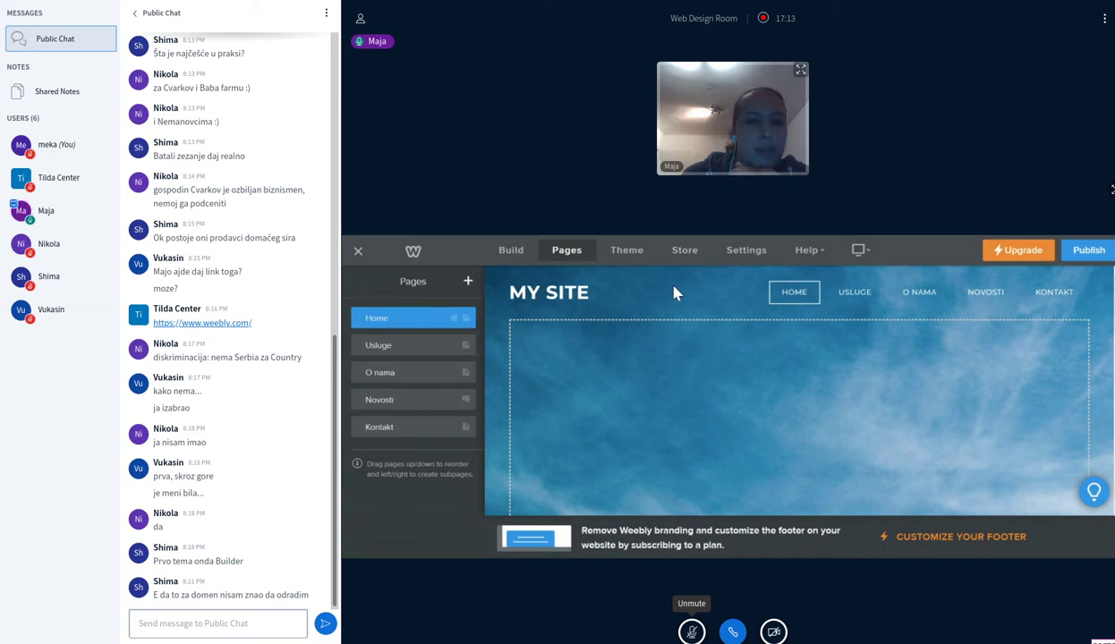
Look at the page types available for a new page and at the store's setup overview
click(468, 283)
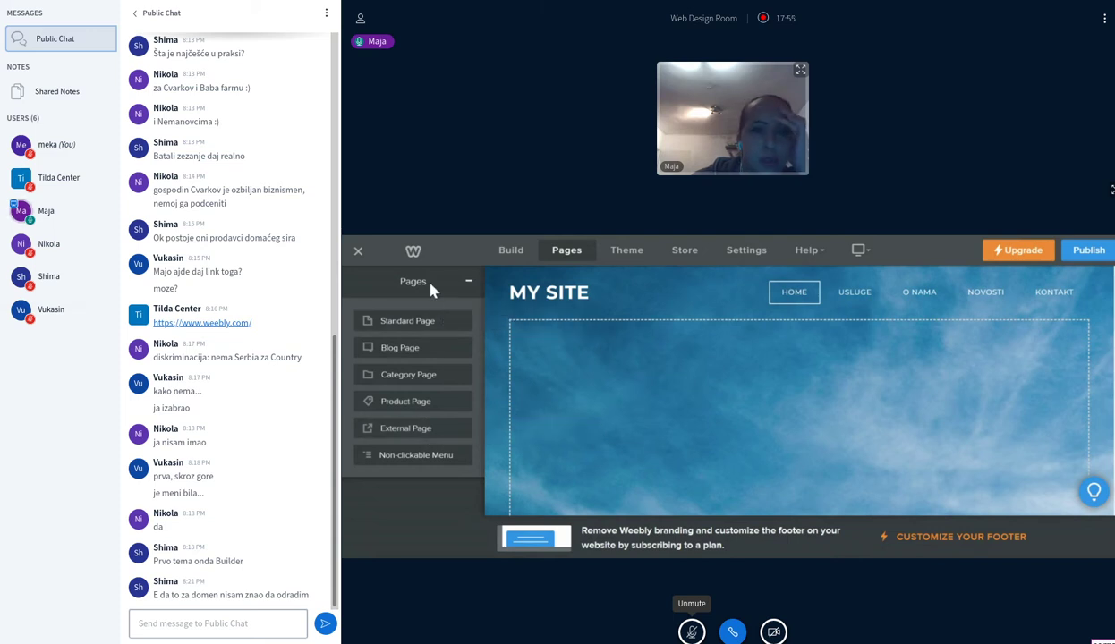
click(691, 253)
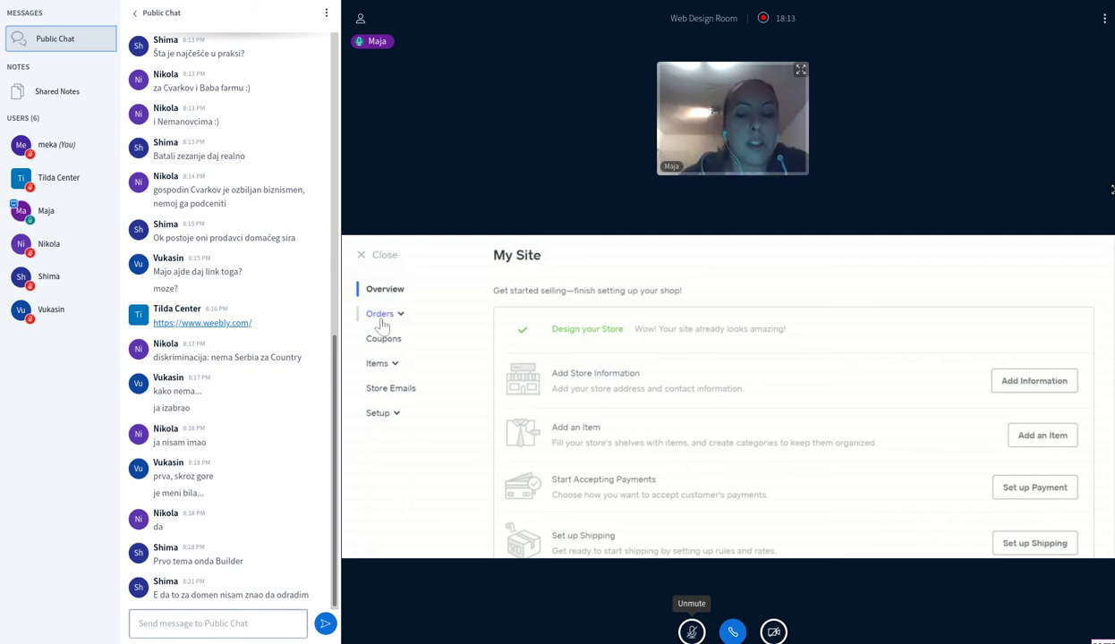
scroll(490, 333, down, 2)
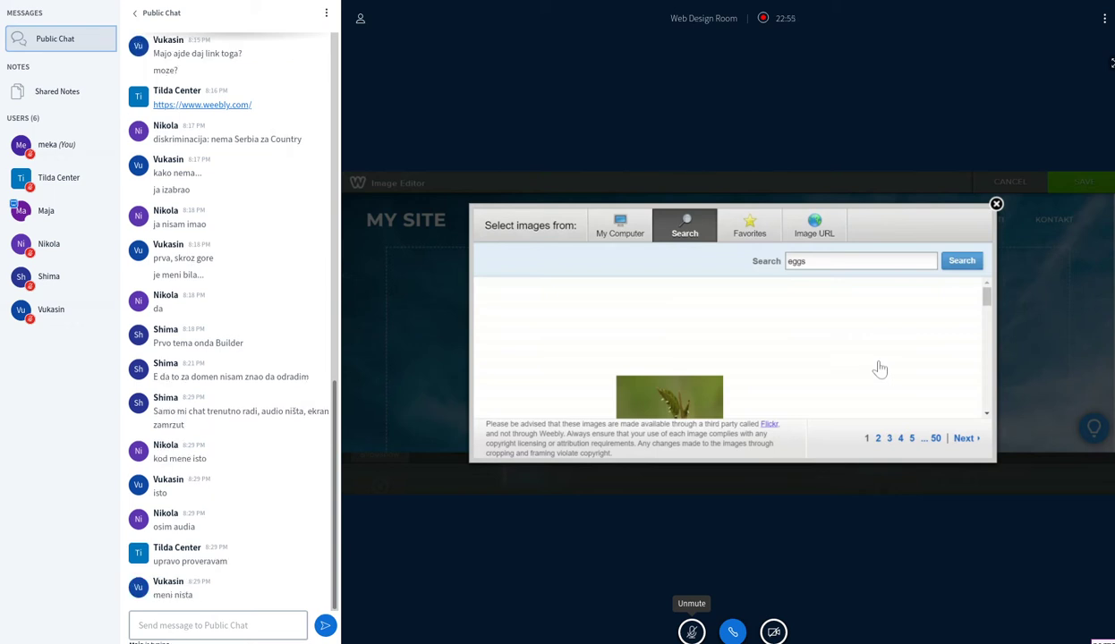
Send the message "nula bambića i kod mene" in the meeting's public chat
click(175, 626)
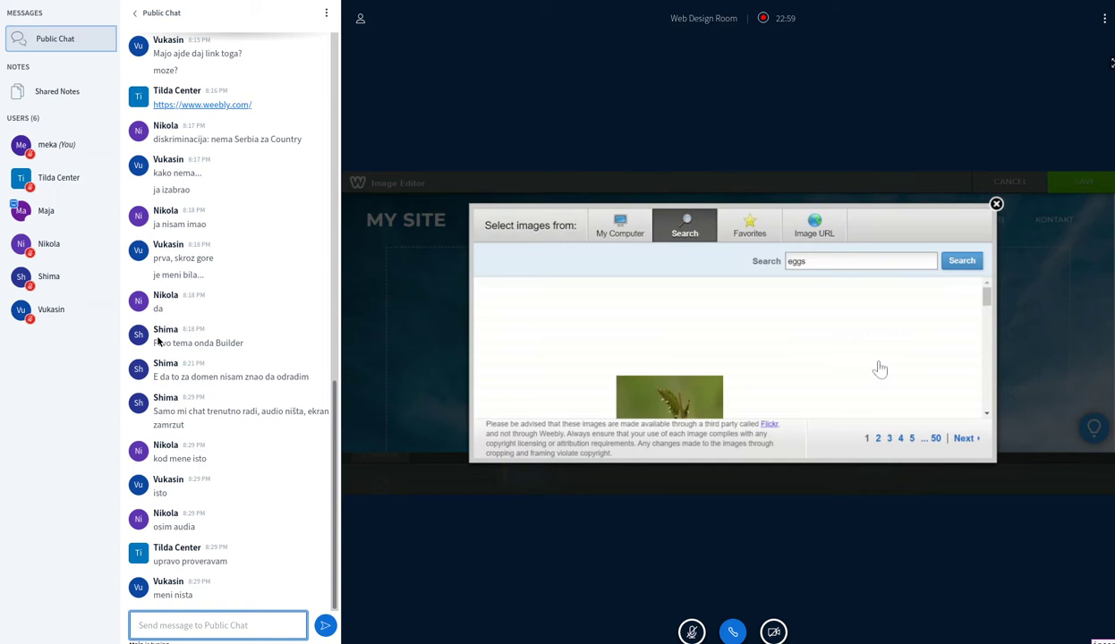
text(nuula)
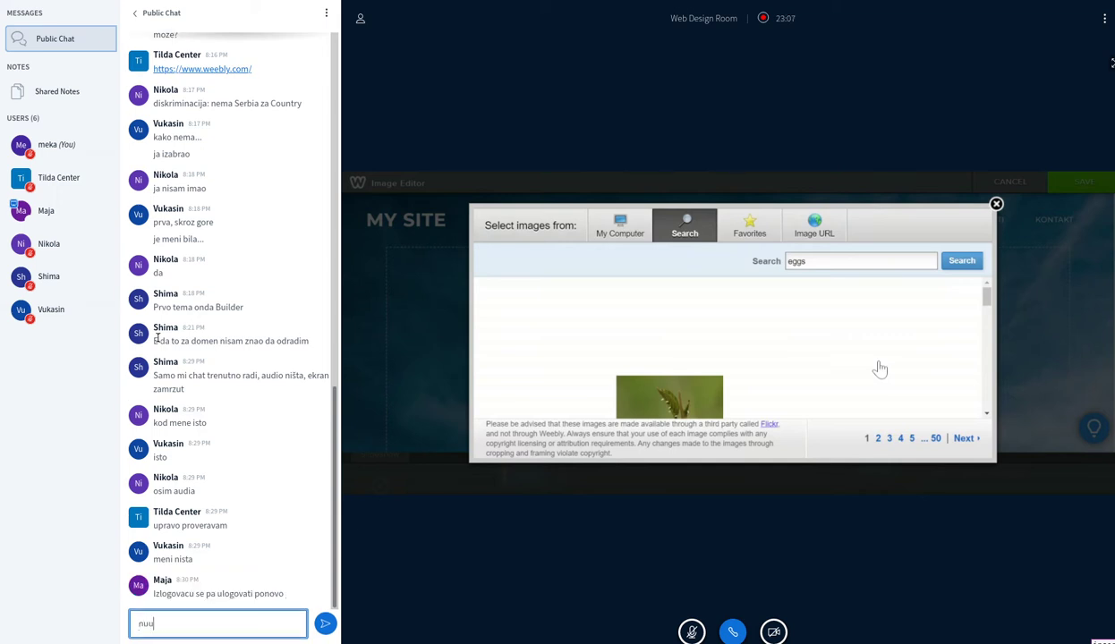
key(BackSpace)
key(BackSpace)
key(BackSpace)
key(BackSpace)
text(ula a)
key(BackSpace)
text(bambića i kod mene)
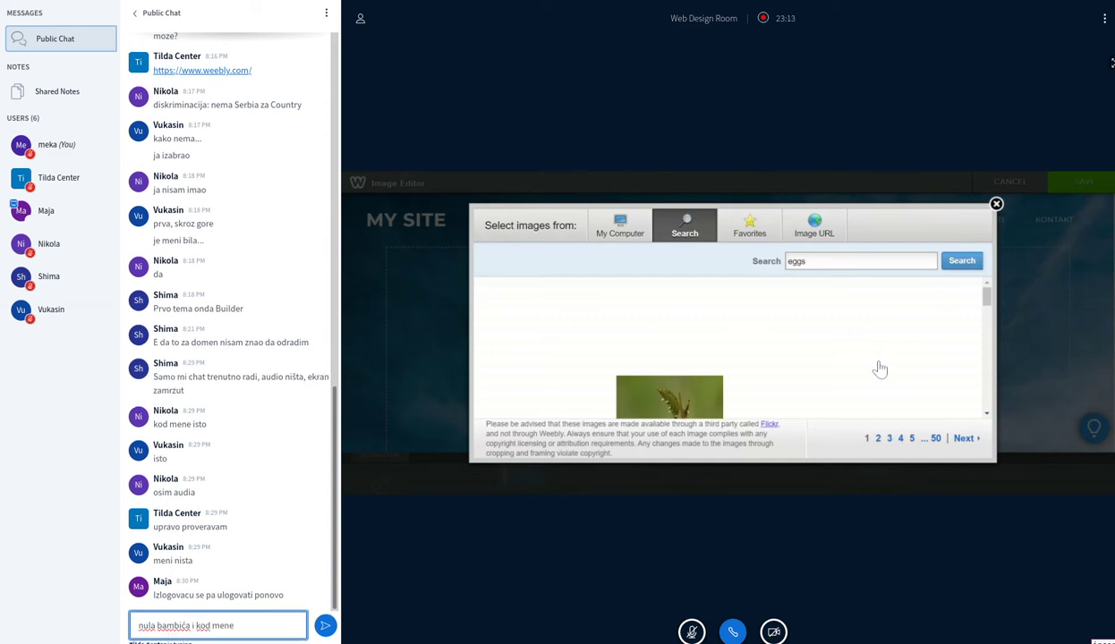
key(Return)
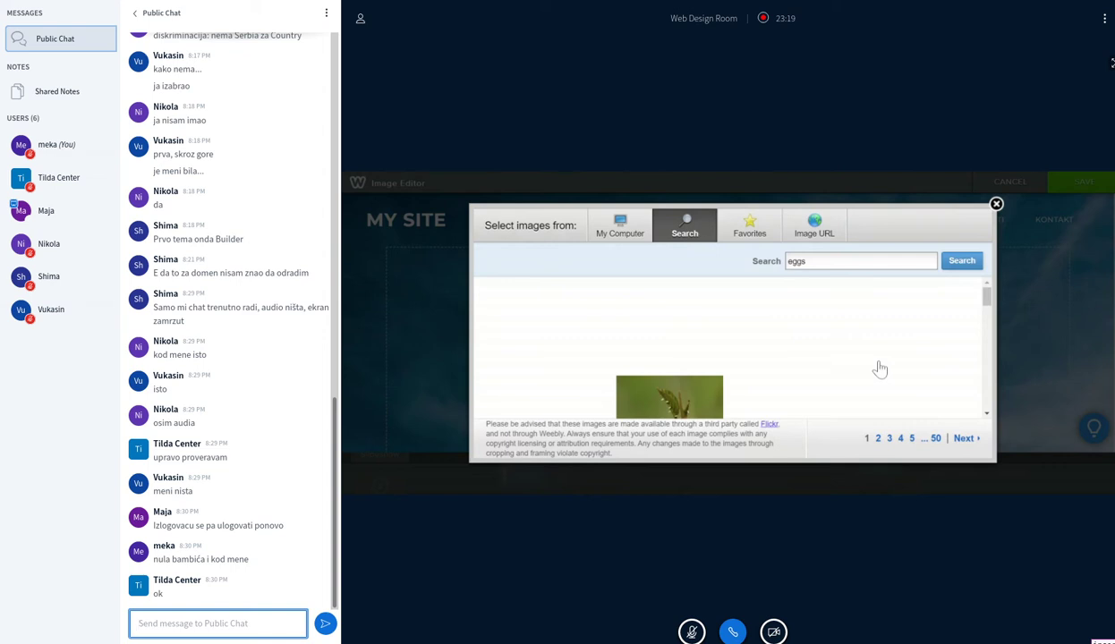
Send the message "samo polako, stiže freebsd u pomoć sledeće nedelje :o)" in the meeting's public chat
text(samo polako, stiže)
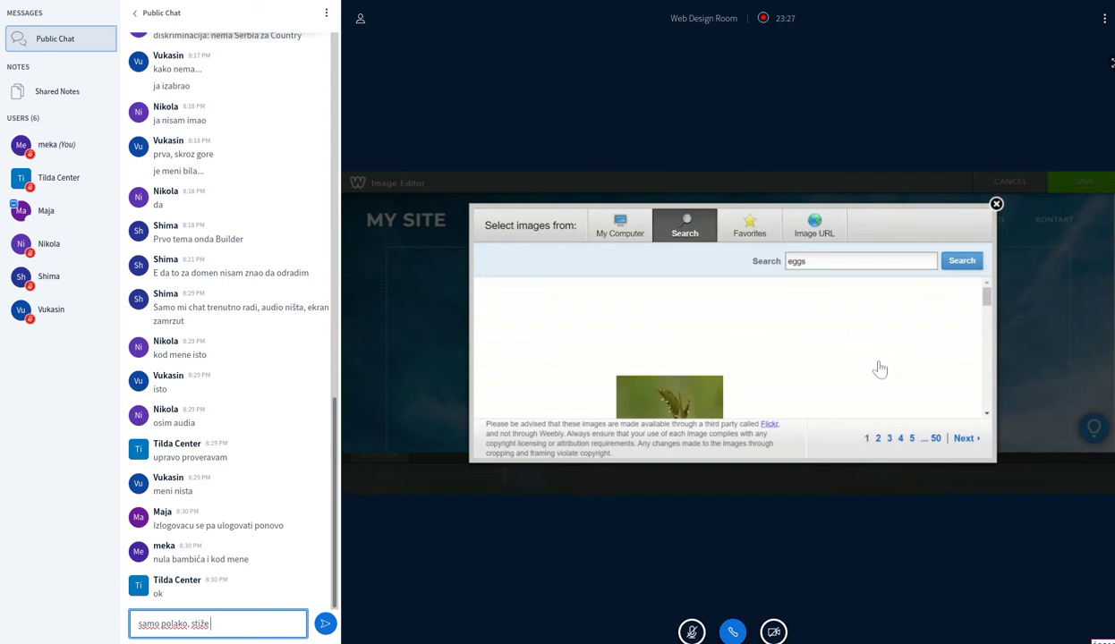
text( freebsd u pomoć sledeće)
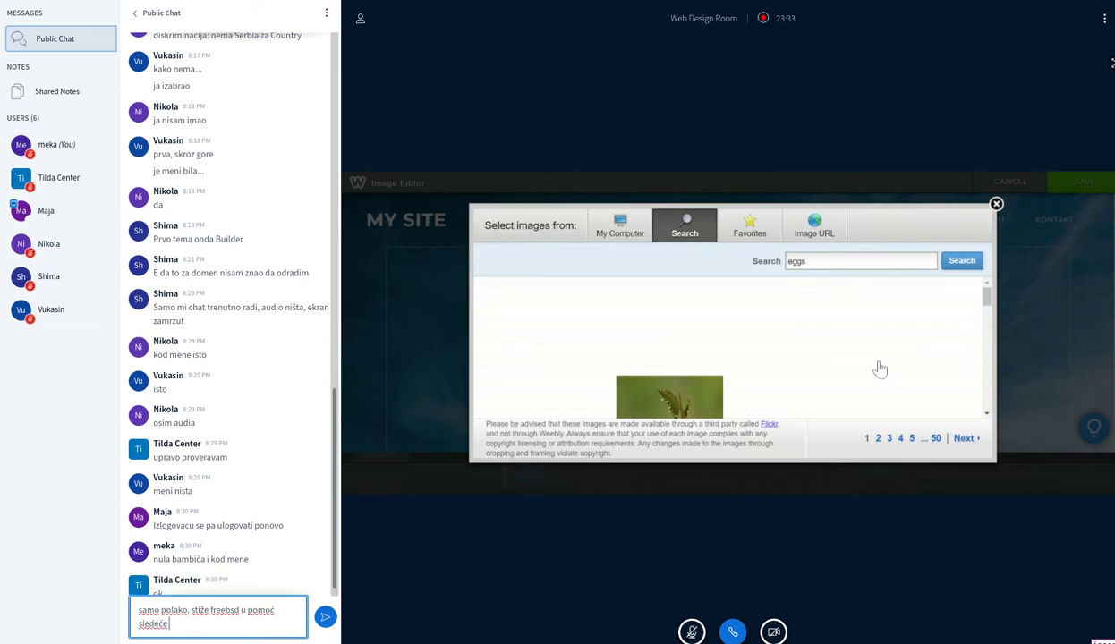
text( nedelje :o))
key(Return)
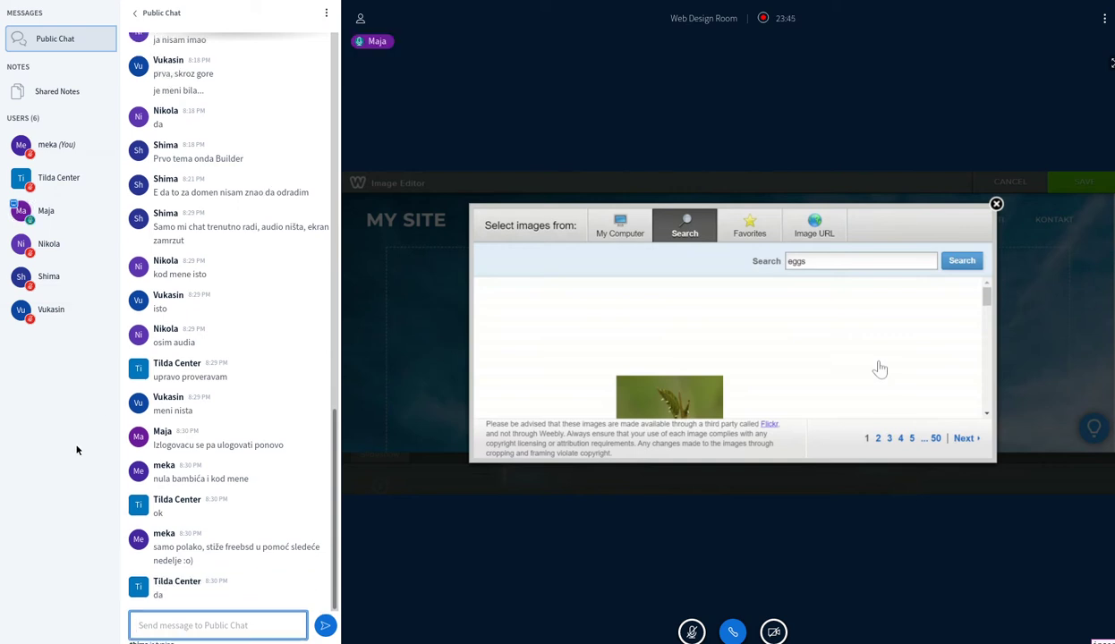
click(235, 625)
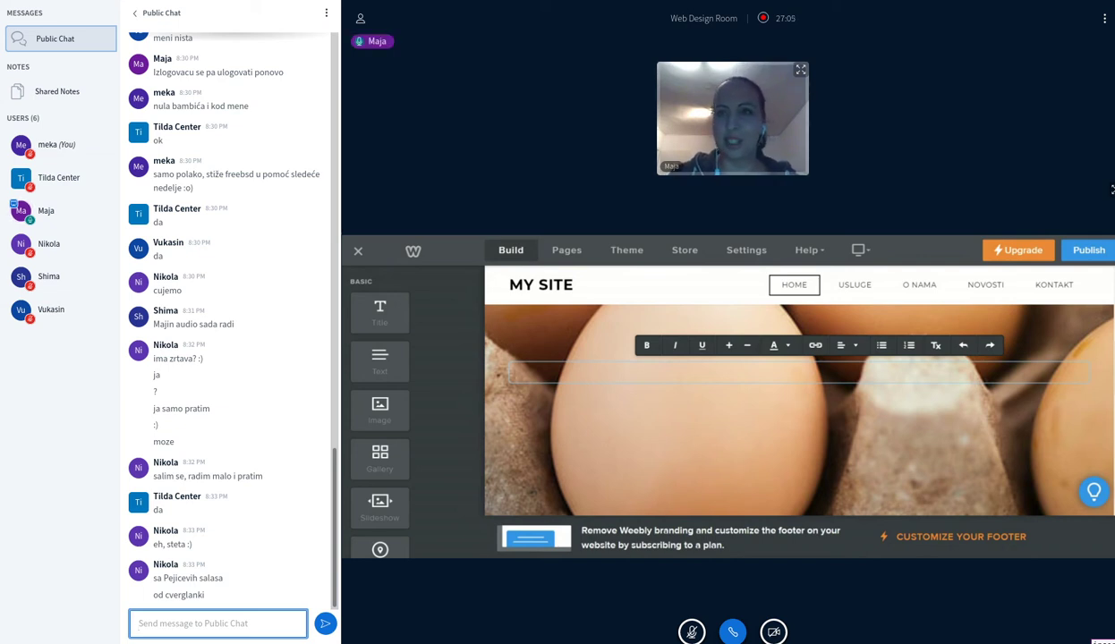
Centre the text over the home page's header image and colour it dark red
click(846, 344)
click(846, 385)
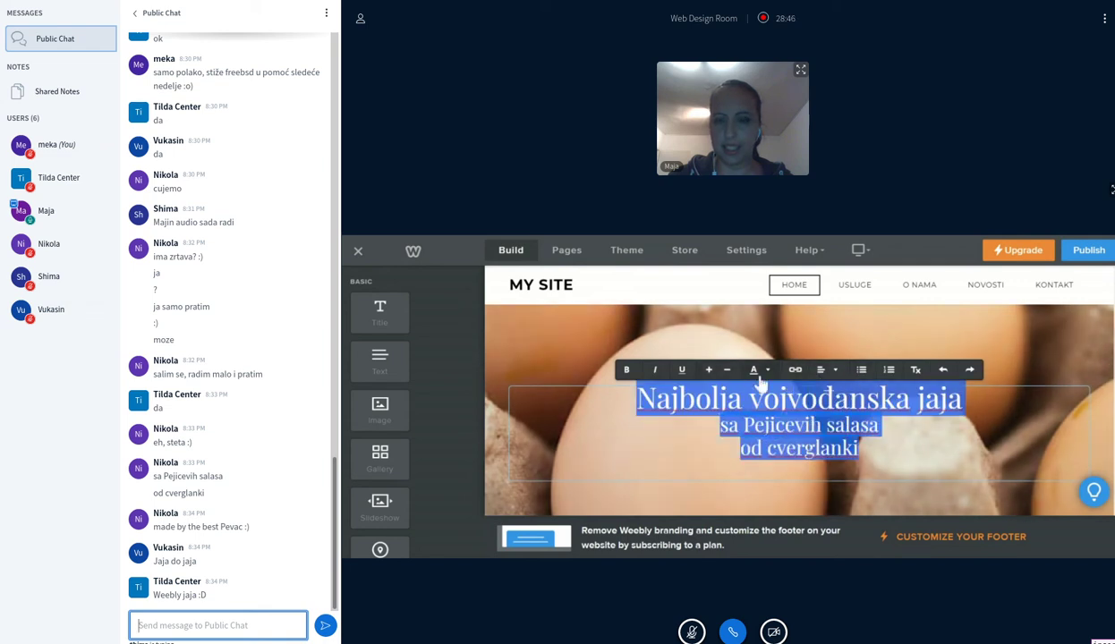
click(763, 372)
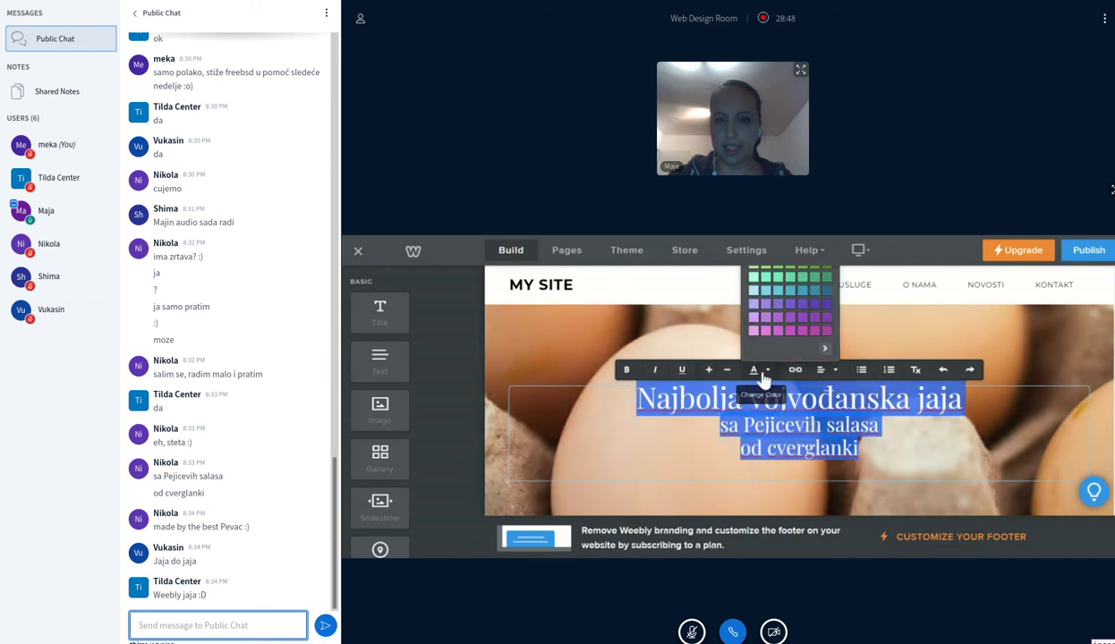
scroll(770, 354, up, 2)
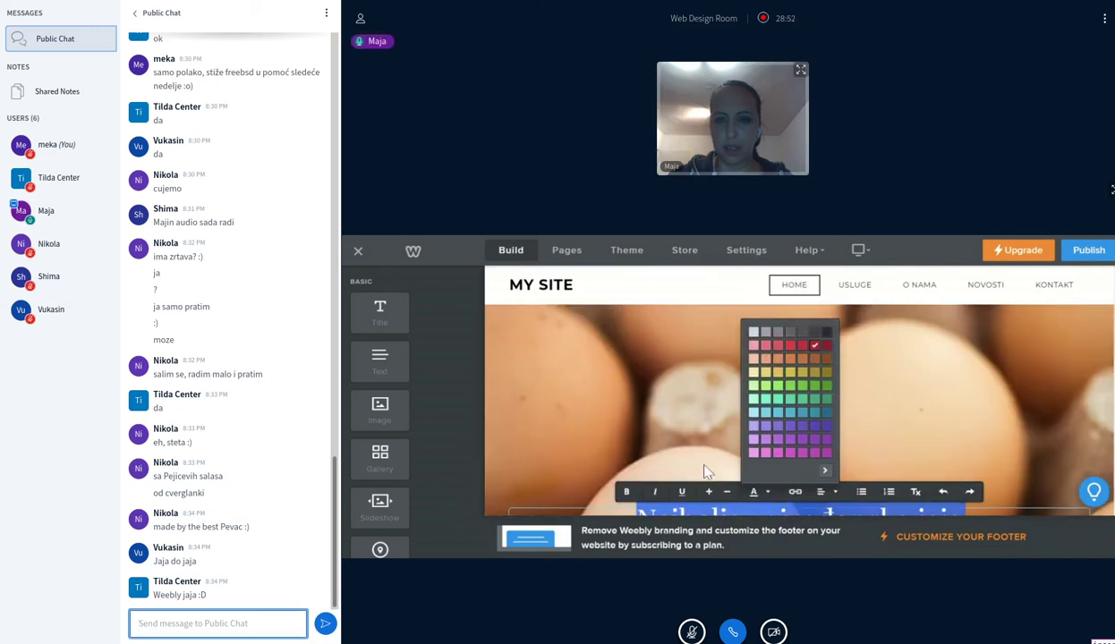
click(674, 405)
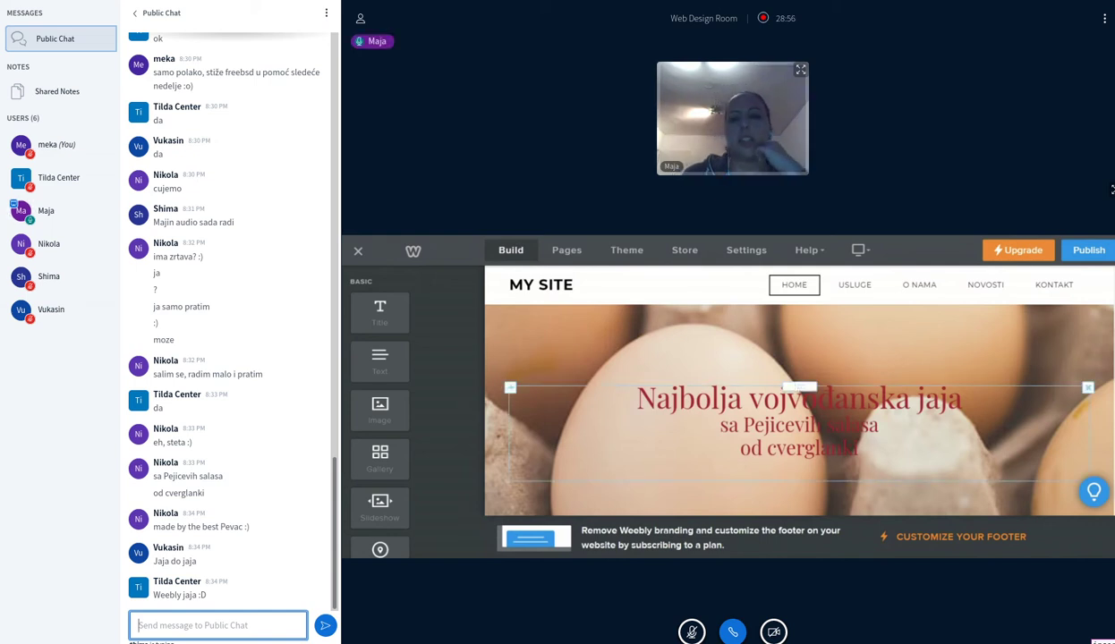
Open the header's background image for editing and set its blur to 10%
scroll(716, 430, down, 2)
scroll(808, 438, down, 2)
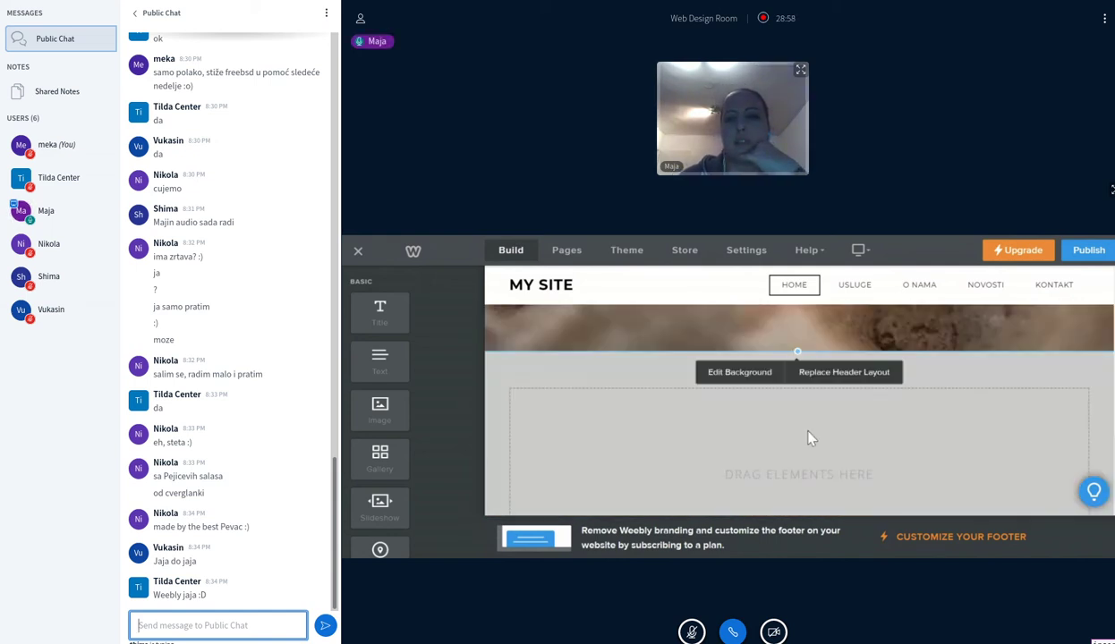
scroll(808, 439, up, 1)
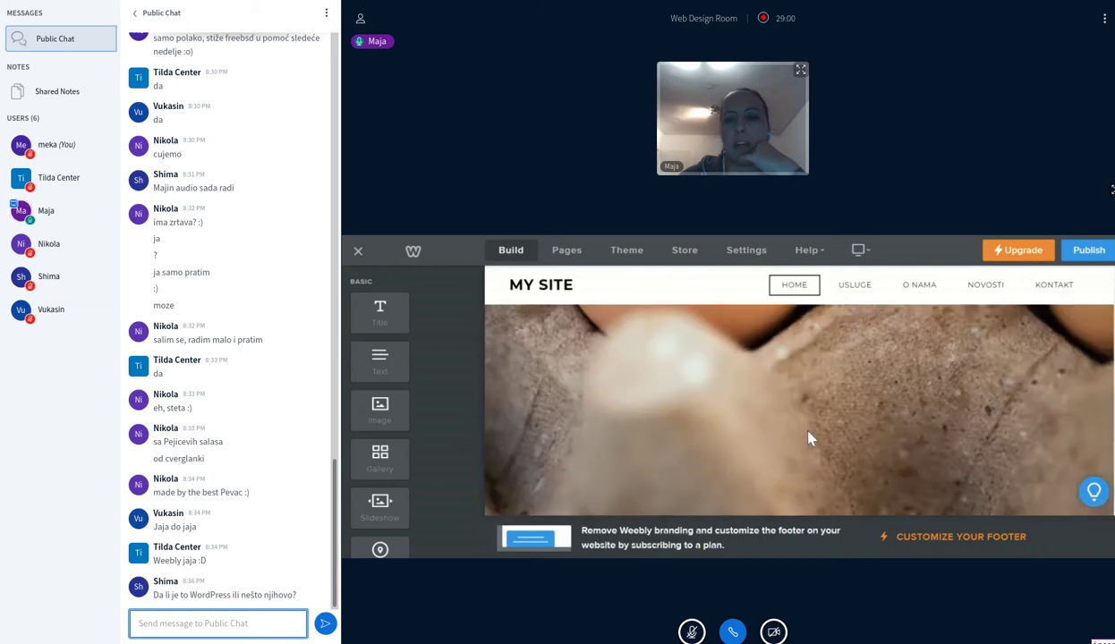
scroll(808, 439, up, 2)
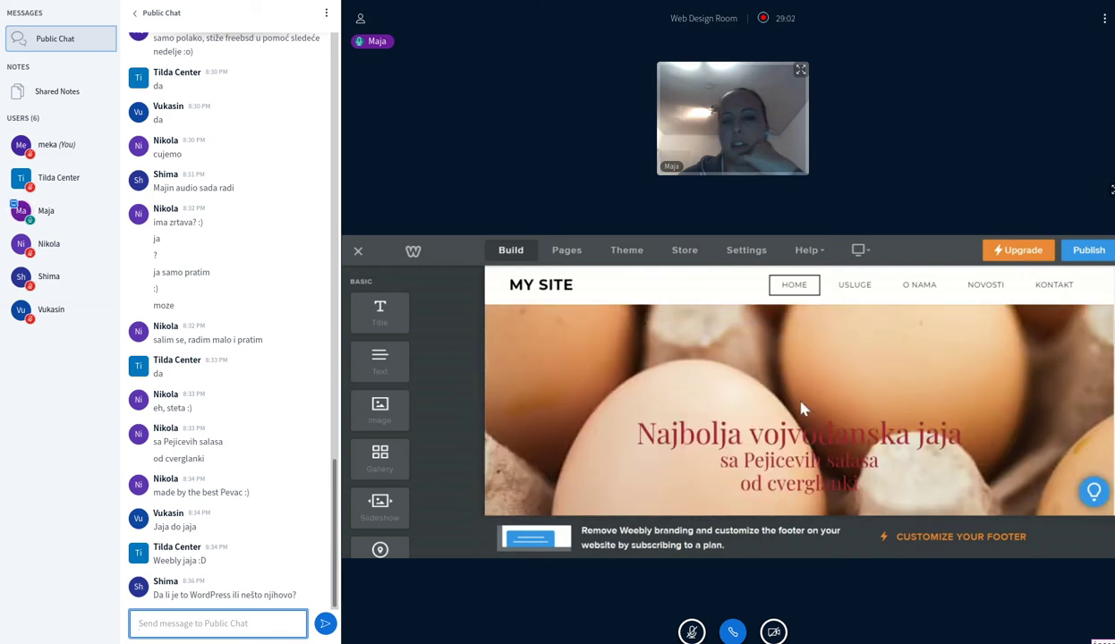
scroll(801, 402, down, 3)
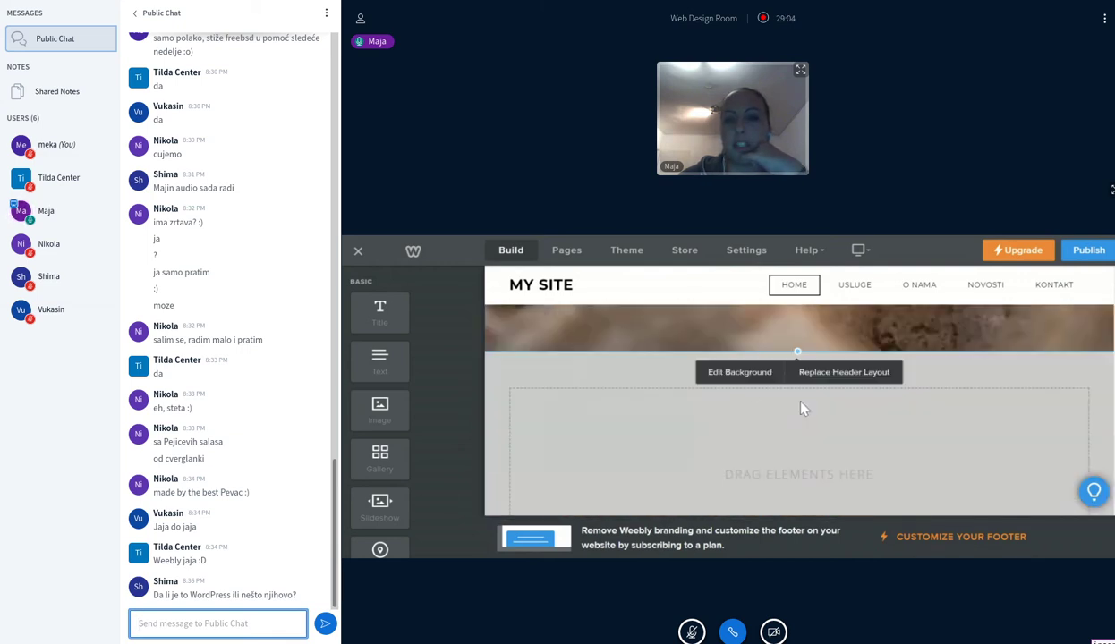
click(744, 374)
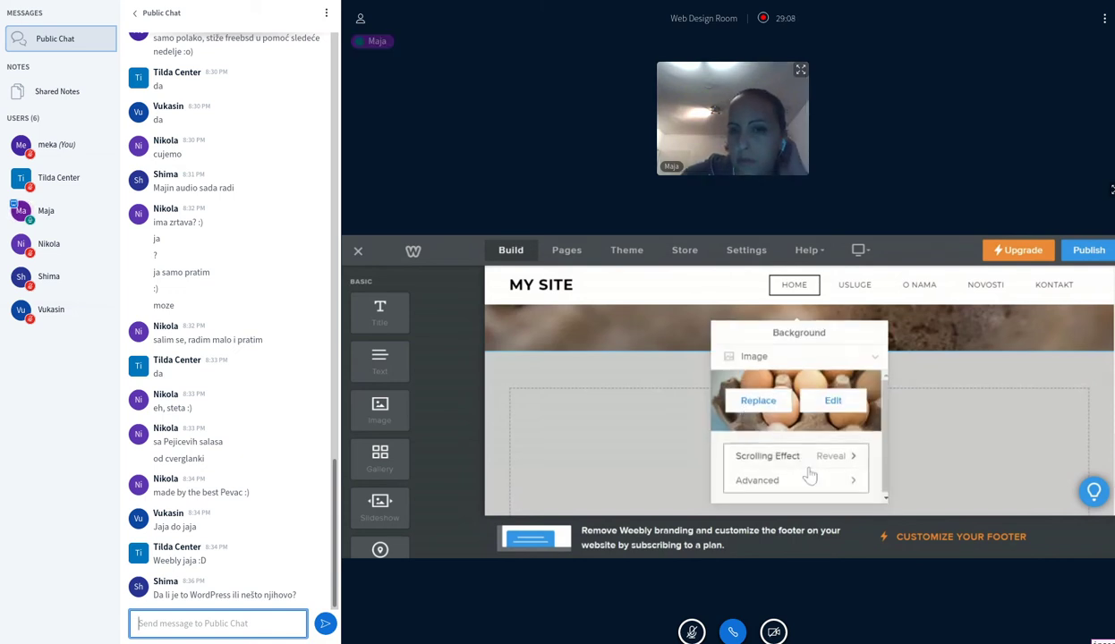
click(832, 401)
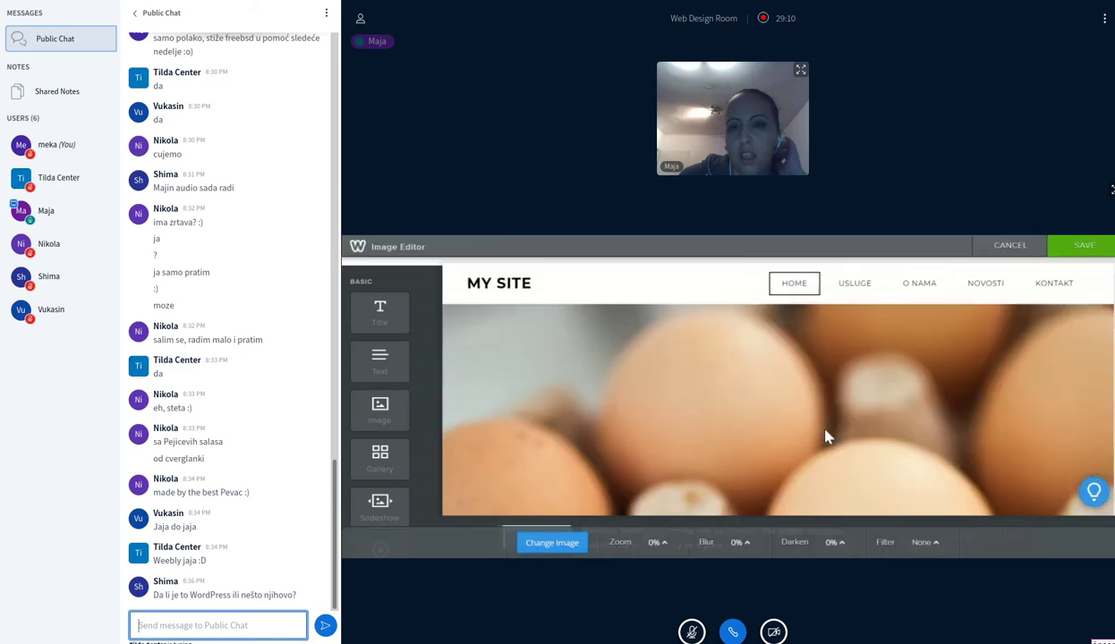
click(738, 543)
drag(745, 521, 744, 492)
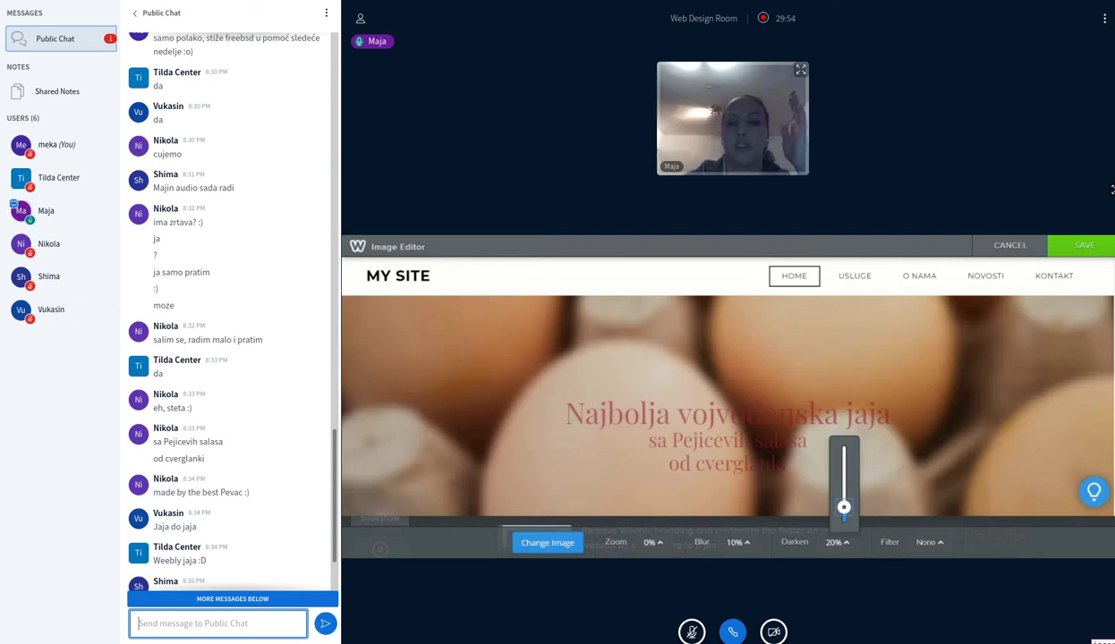
Try the zoom adjustment on the header image and save the edited background
scroll(231, 456, down, 3)
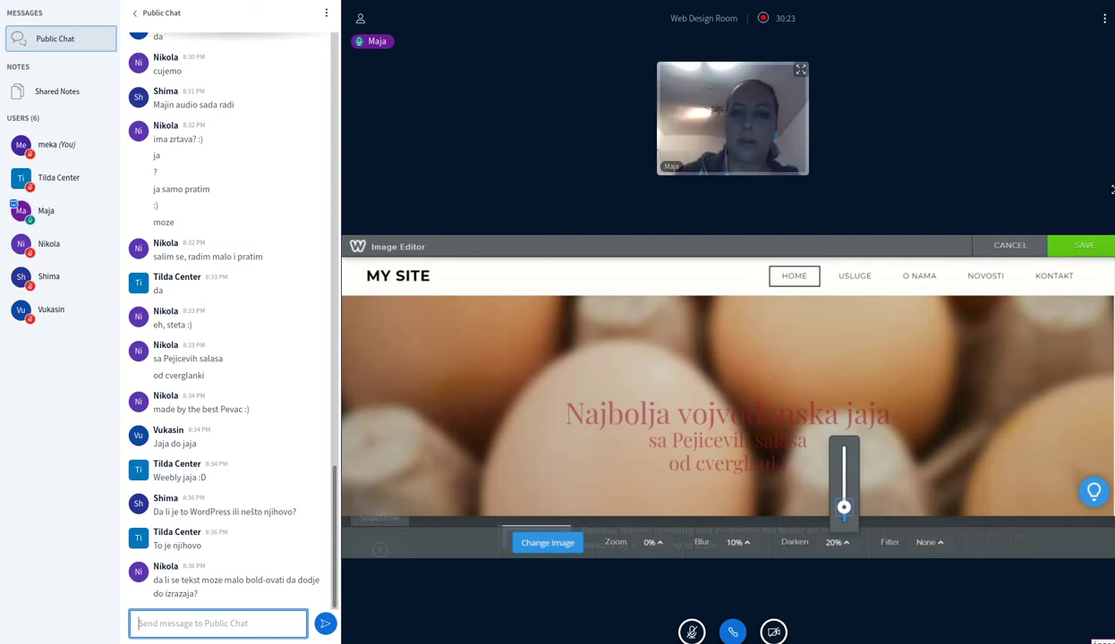
click(652, 542)
mouse_move(658, 528)
mouse_down()
mouse_move(660, 505)
mouse_move(657, 520)
mouse_up()
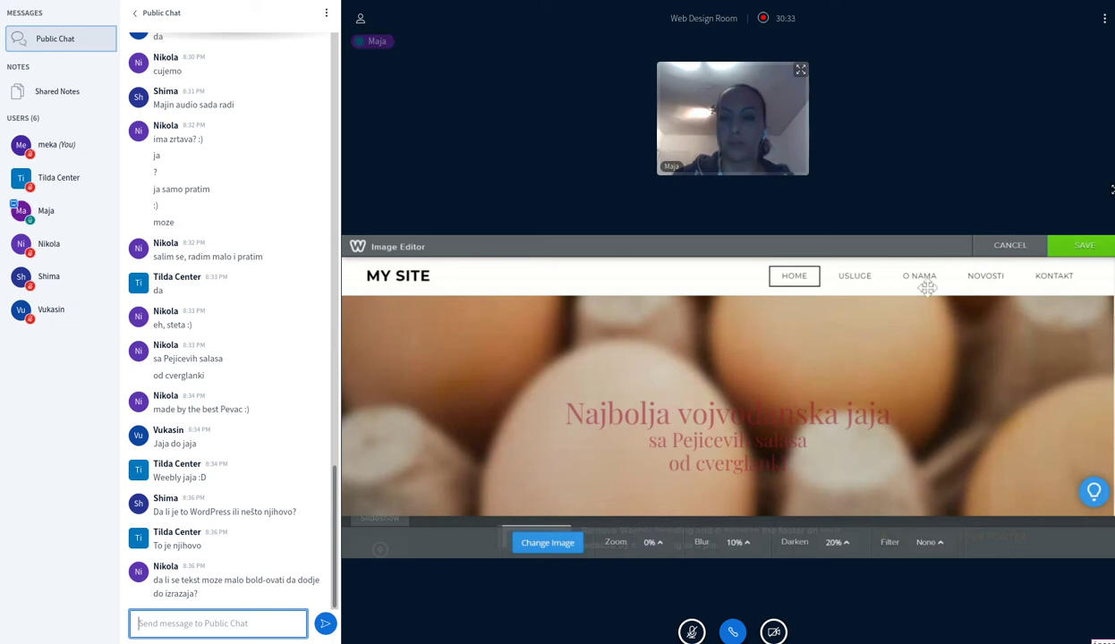
click(1071, 247)
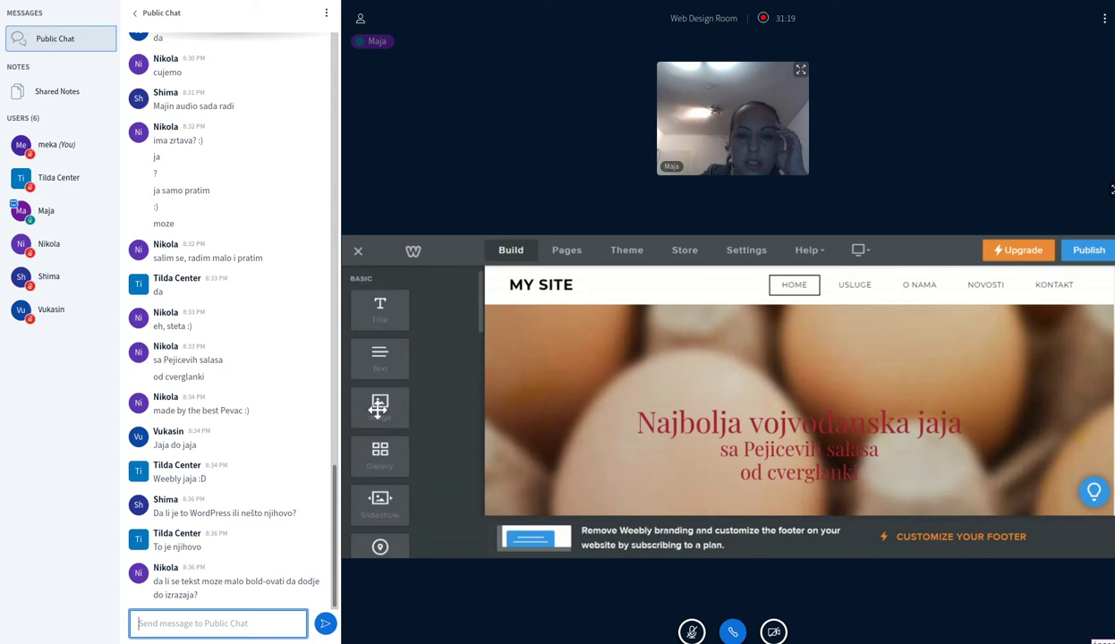
Send the message "a da mnogo više zagaraviš pozadinu i staviš bela slova?" in the public chat
text(a da vi)
key(BackSpace)
key(BackSpace)
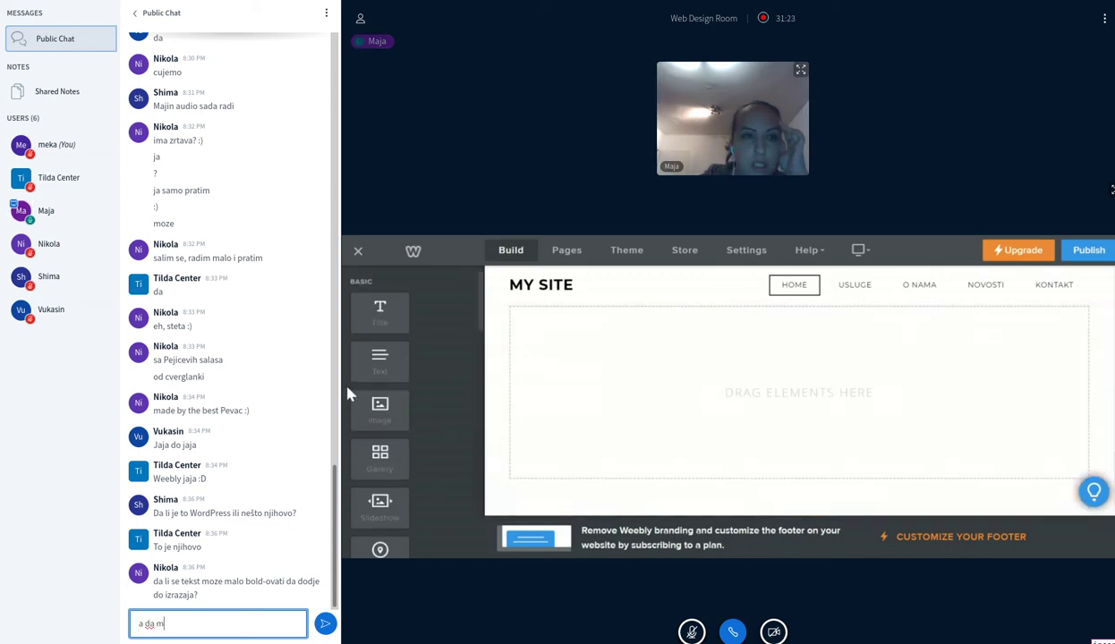
text(mmm)
key(BackSpace)
key(BackSpace)
text(no)
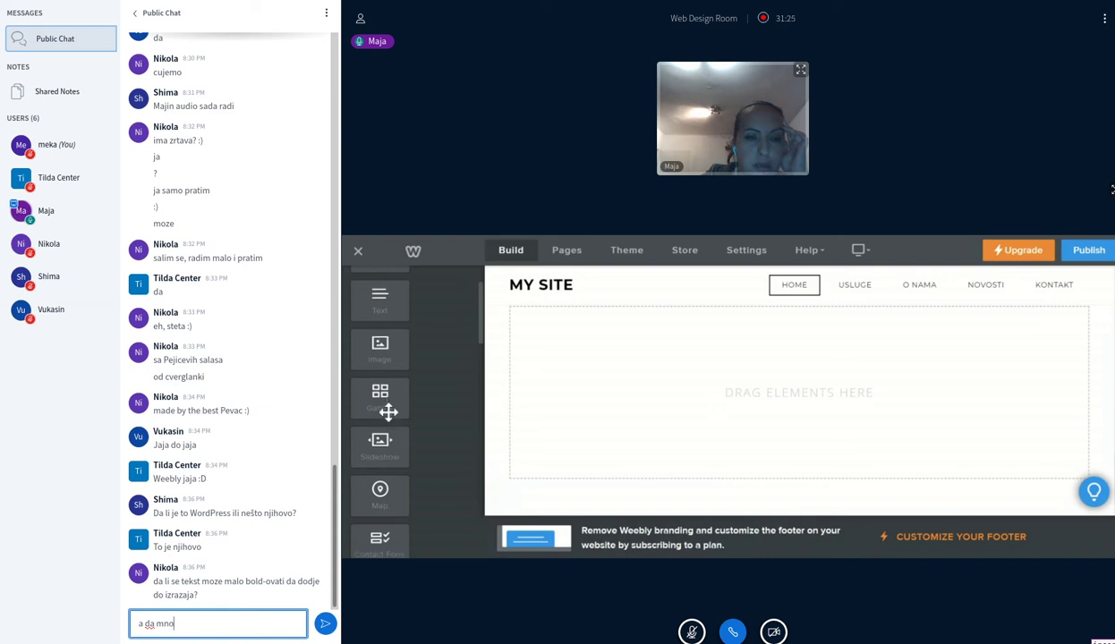
text(go više zaga)
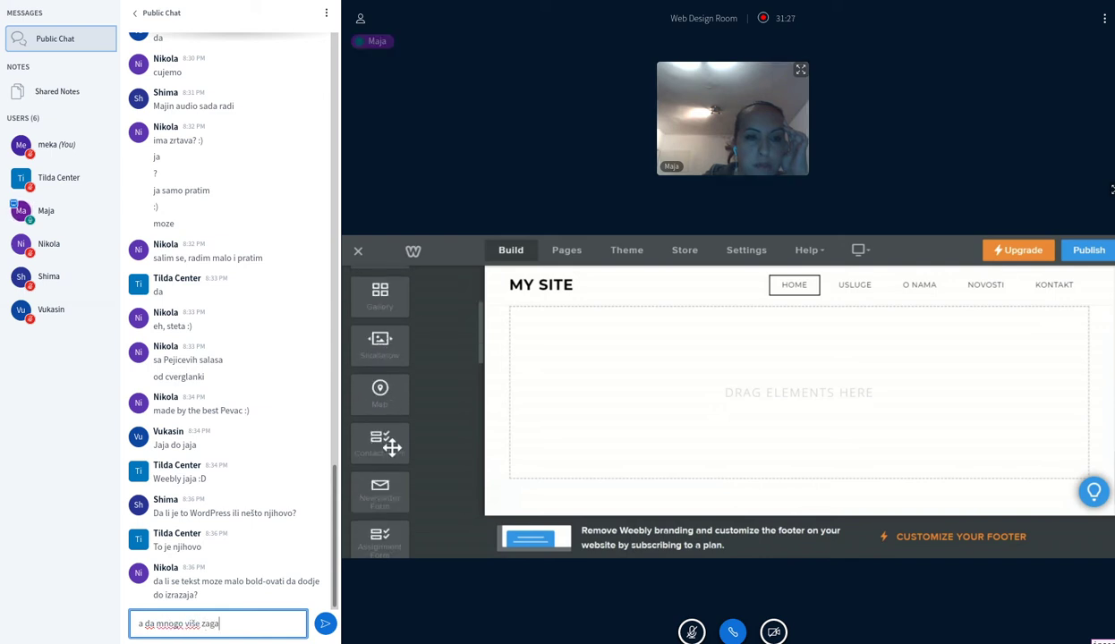
text(raviš pozadi)
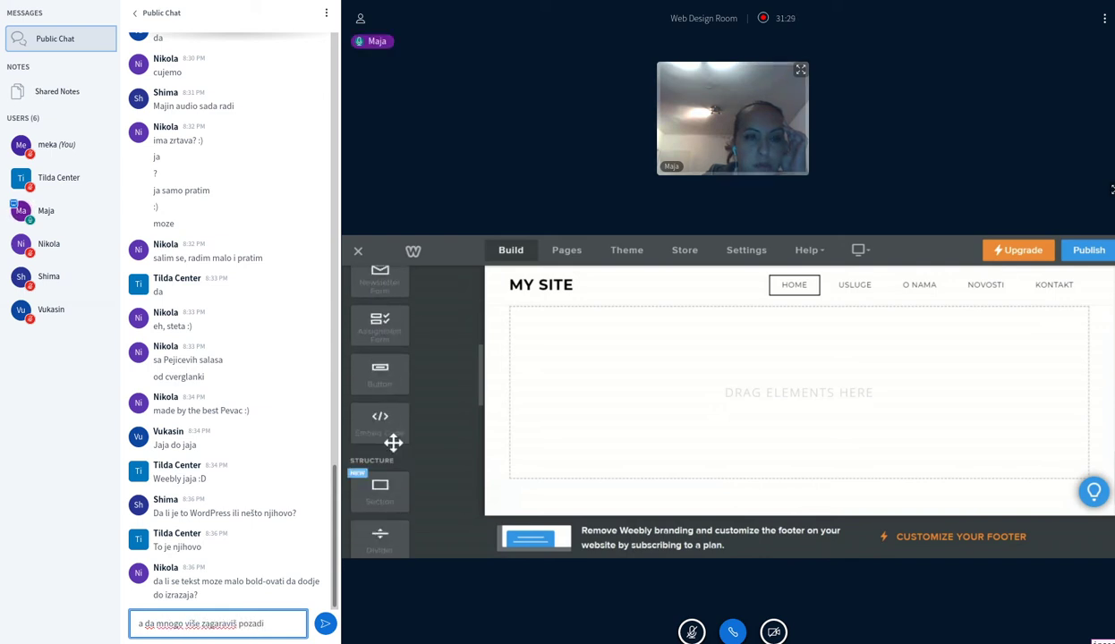
text(nu i staviš)
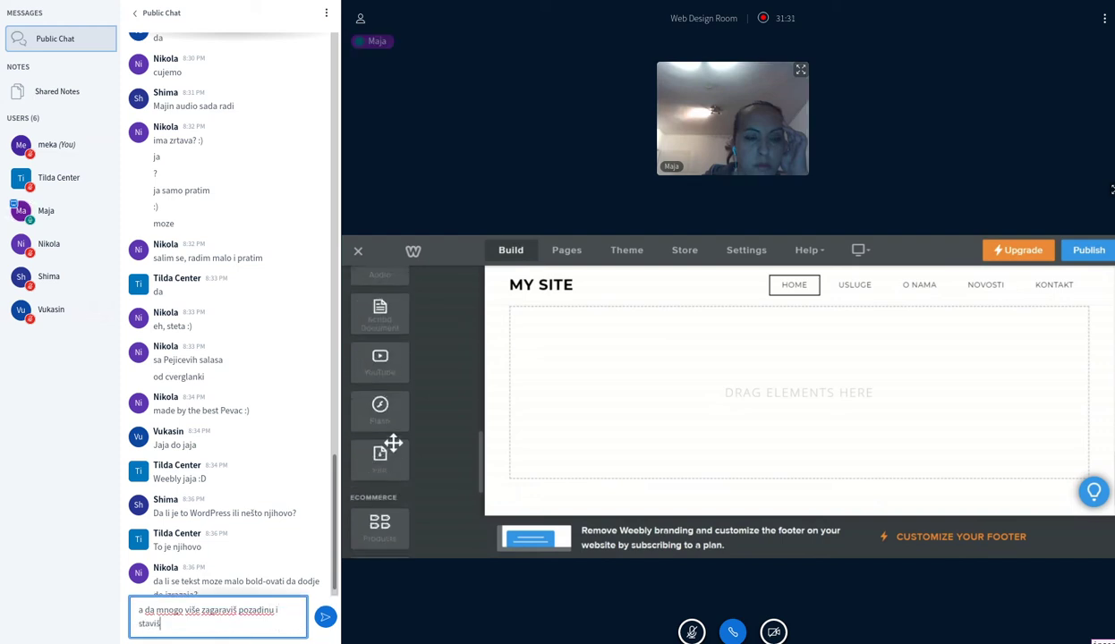
text( bela slova?)
key(Return)
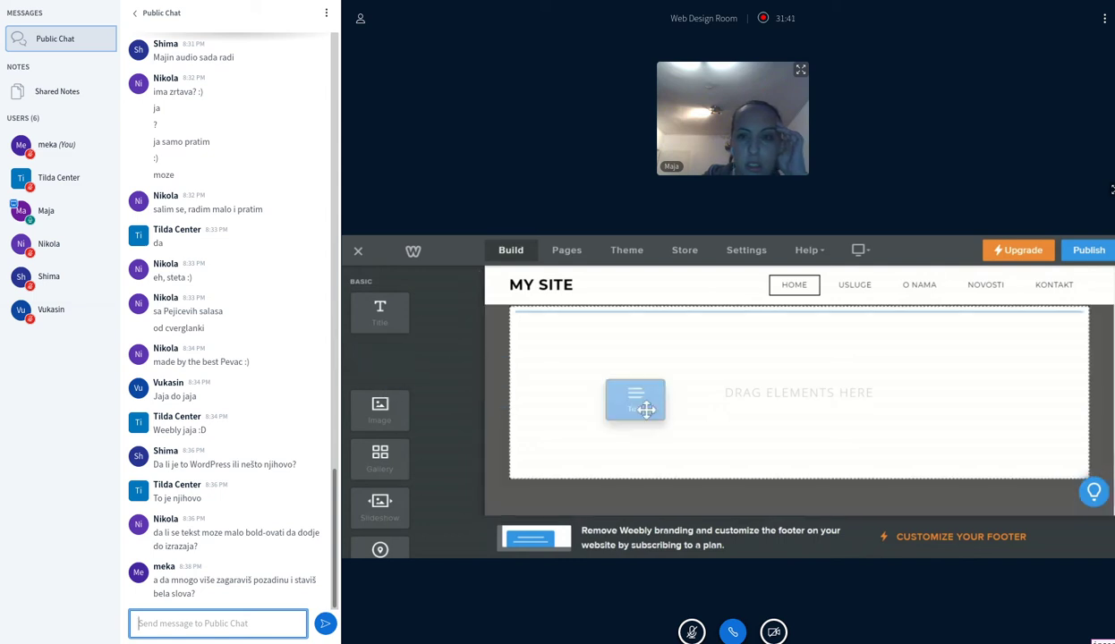
Send the follow-up message "Ili barem jako svetla" in the public chat
text(ili barem jako sve)
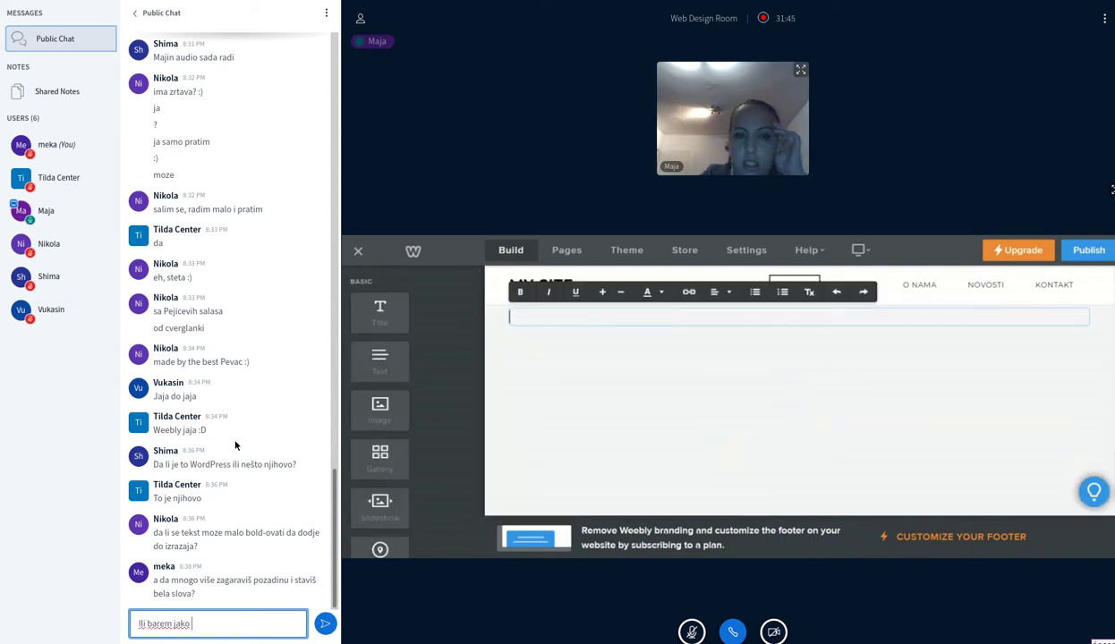
text(tla)
key(Return)
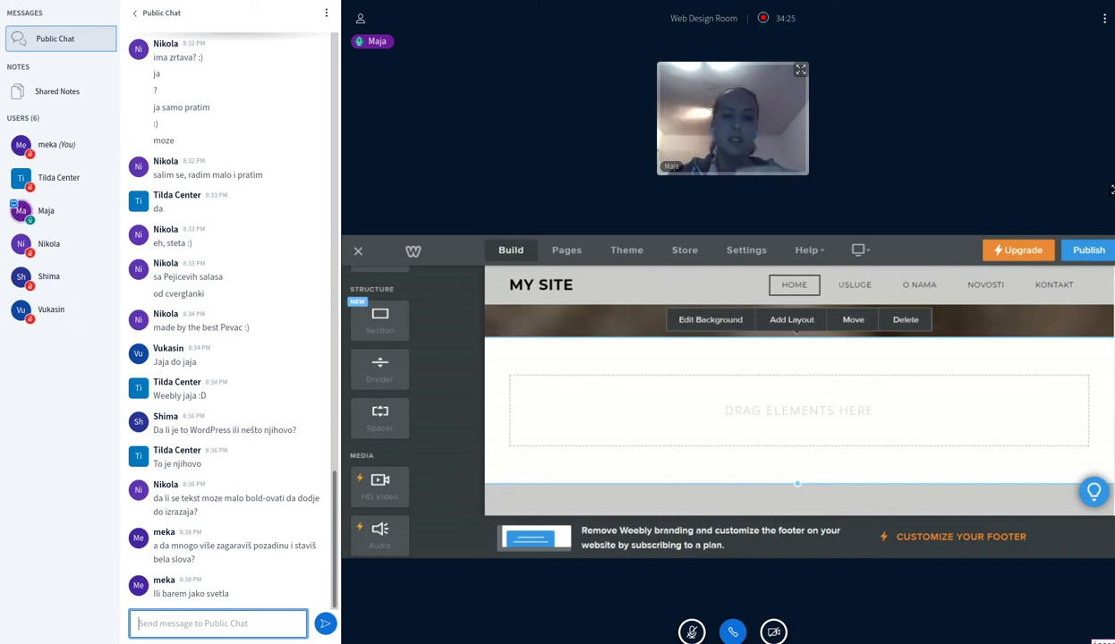
Delete the empty section directly below the header and add a new section beneath the "Zašto su naša jaja do jaja?" text
click(906, 320)
click(841, 419)
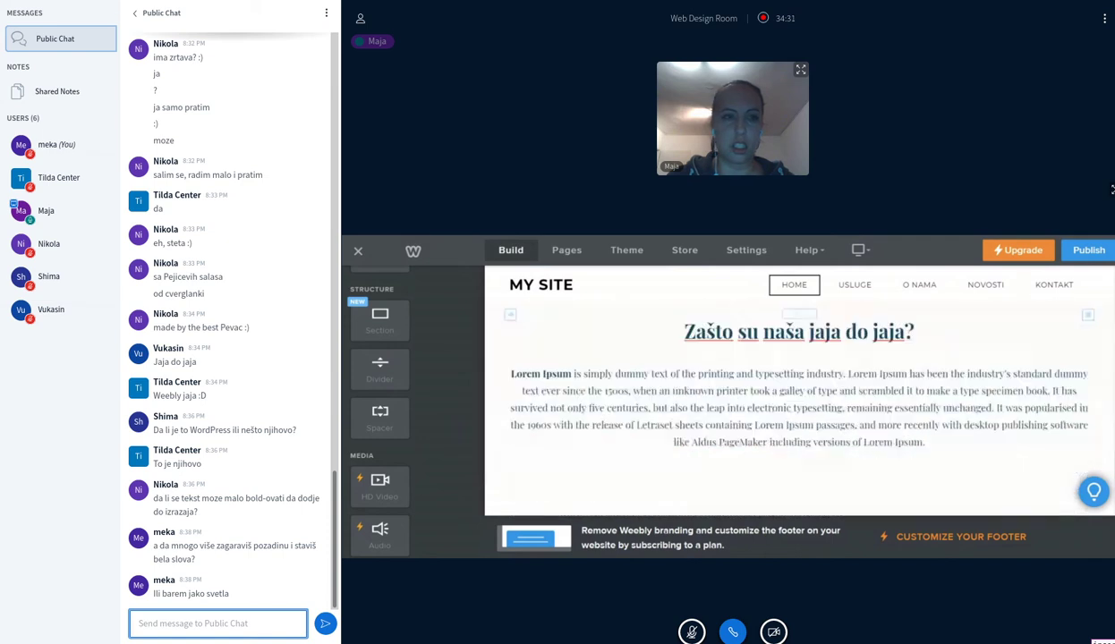
scroll(438, 354, down, 2)
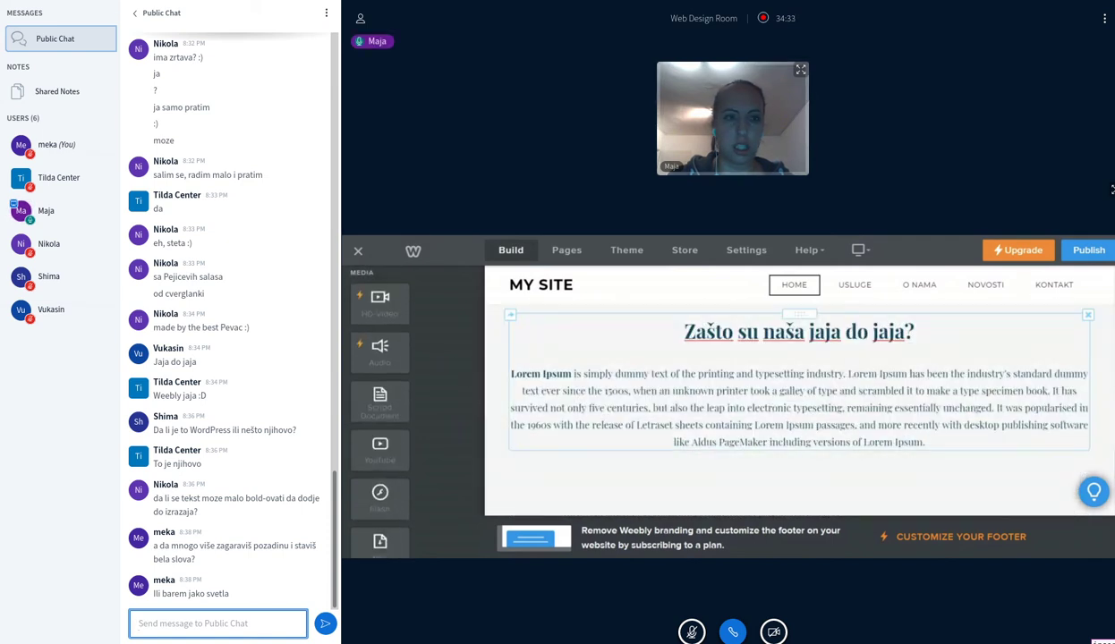
key(ctrl+z)
scroll(394, 362, up, 2)
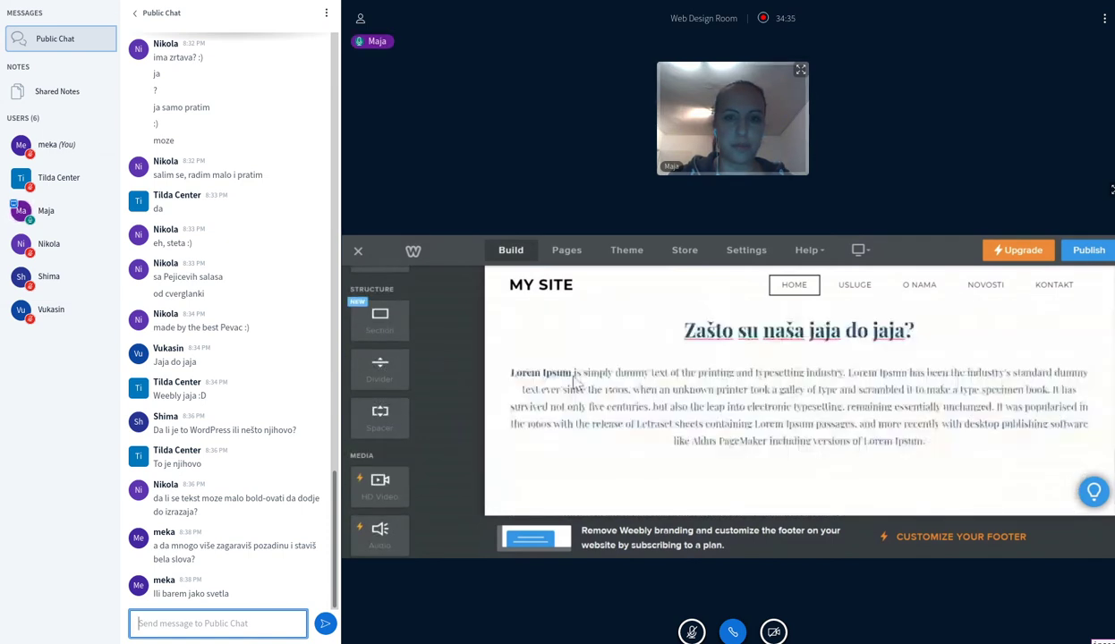
drag(379, 318, 763, 507)
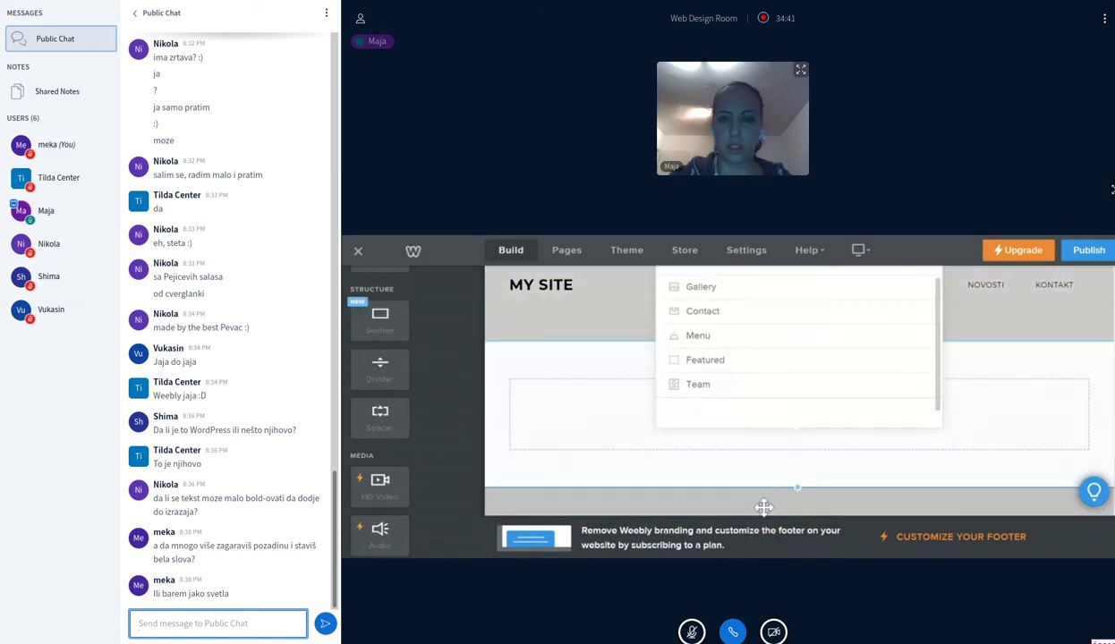
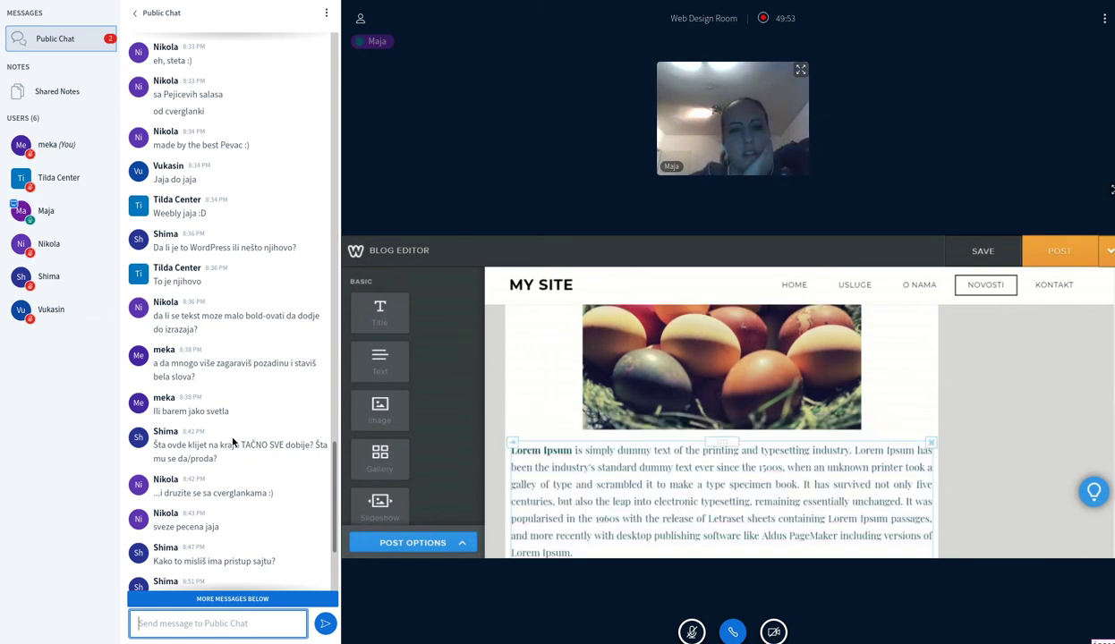
Send the message "ako je blog statičan, pože da se koristi disqus (meni lično lepo radi)" in the public chat
scroll(233, 442, down, 3)
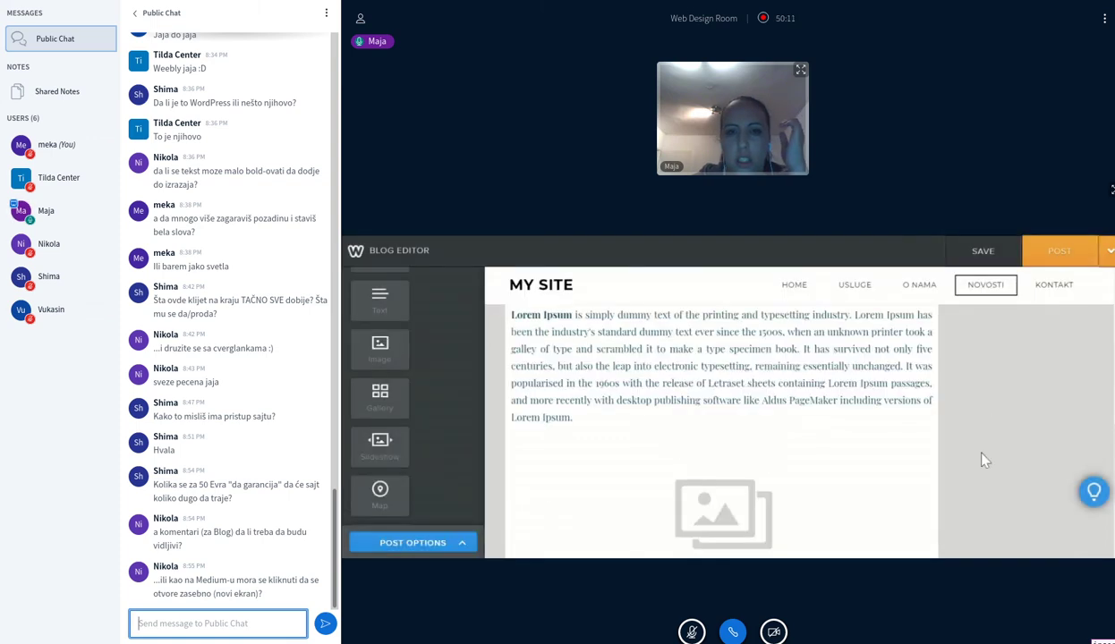
text(ako je blog )
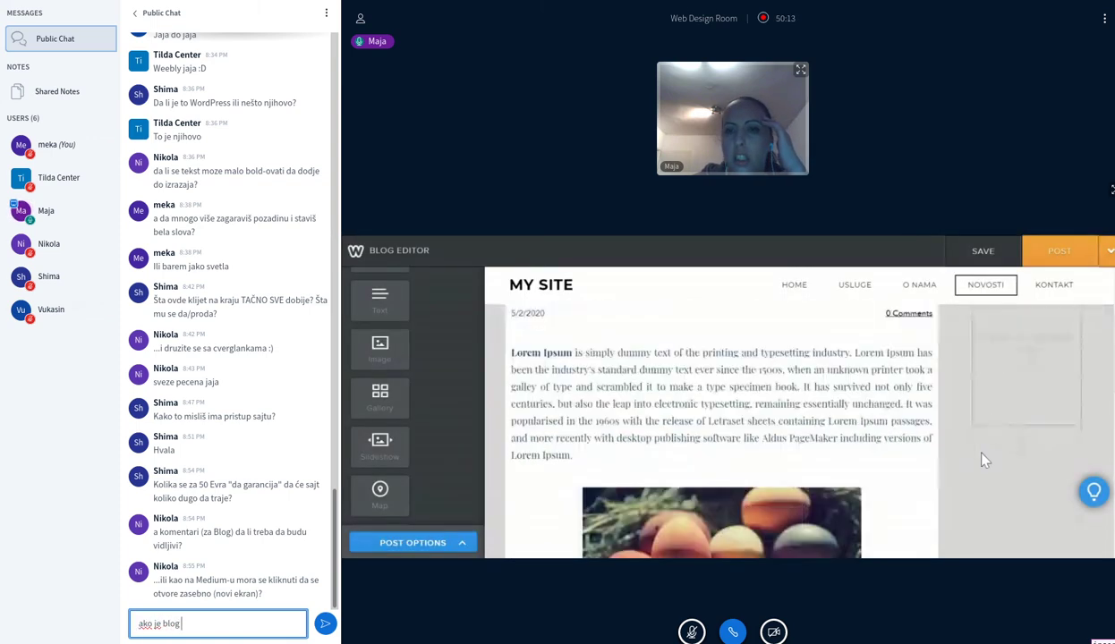
text(statičan, pože da se koristi )
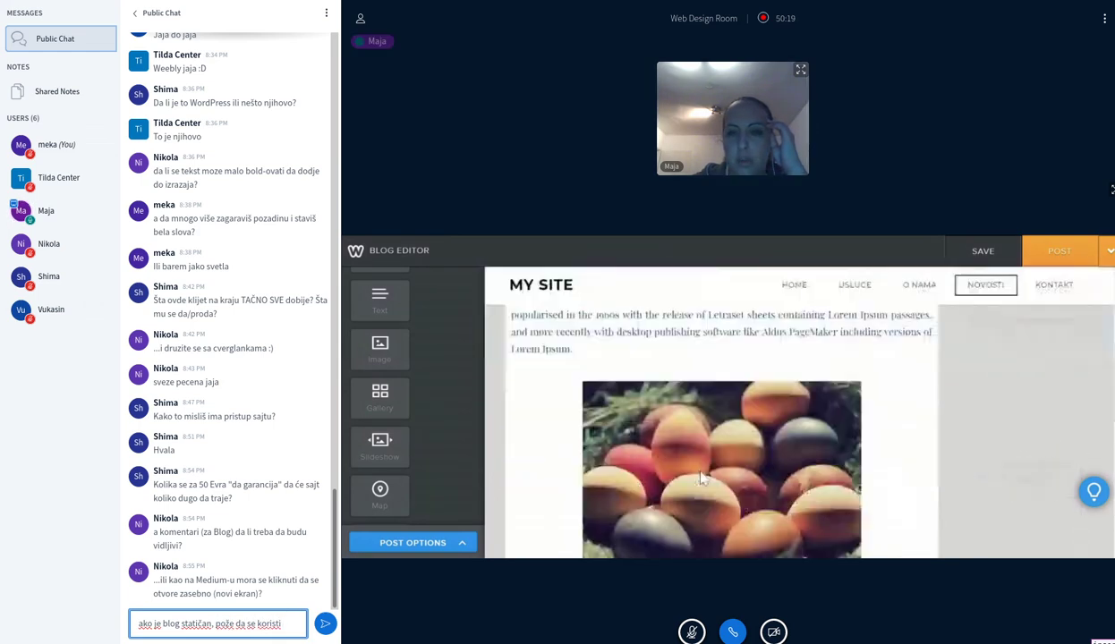
text(disq)
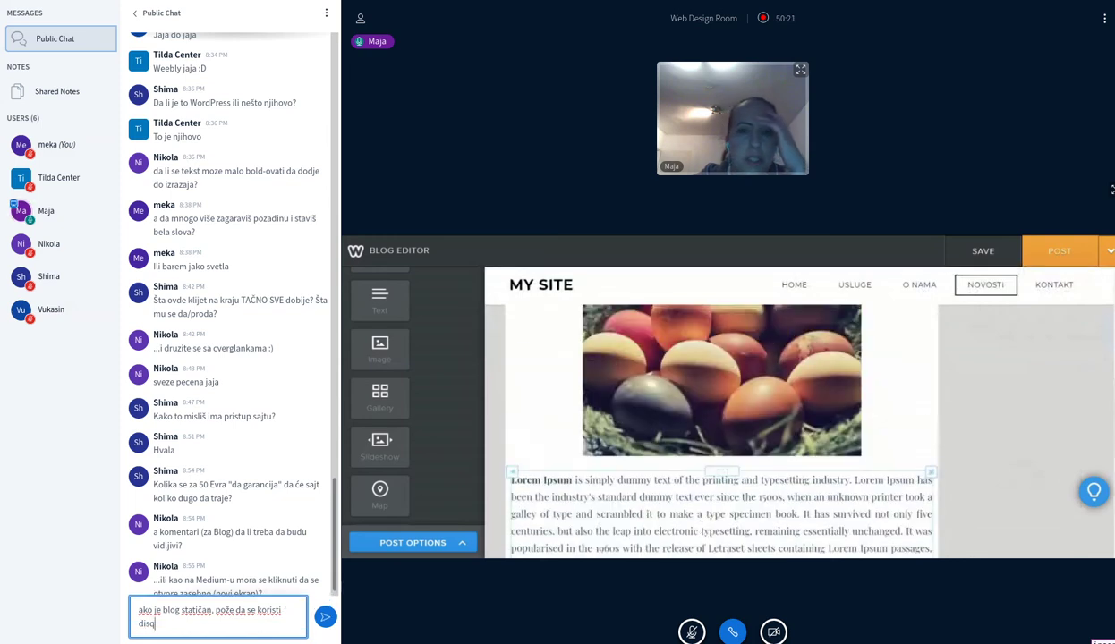
text(us)
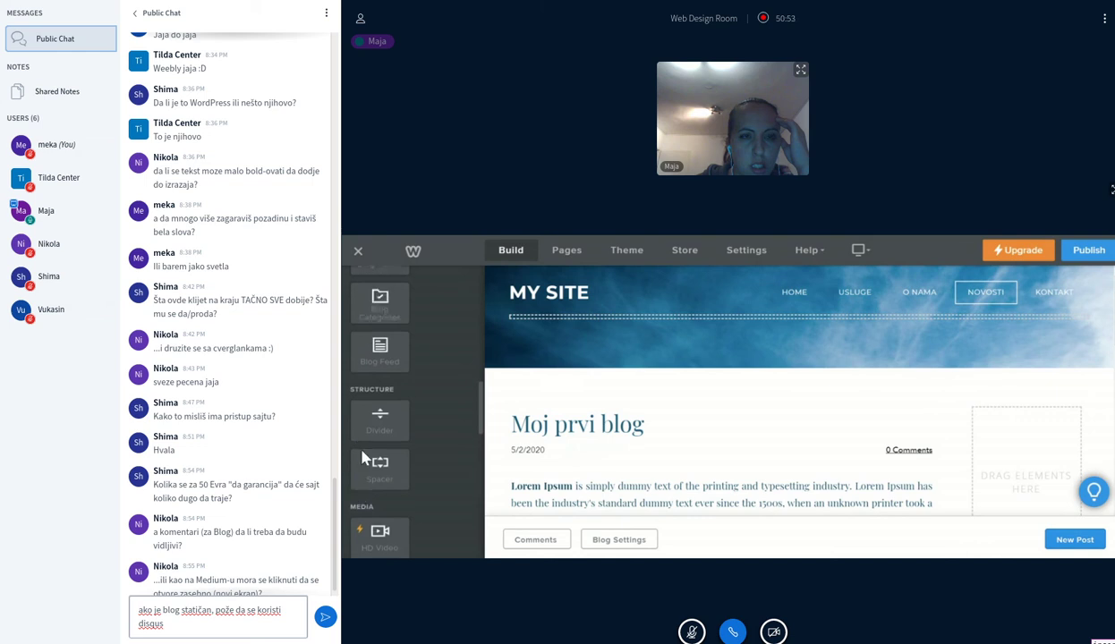
click(215, 615)
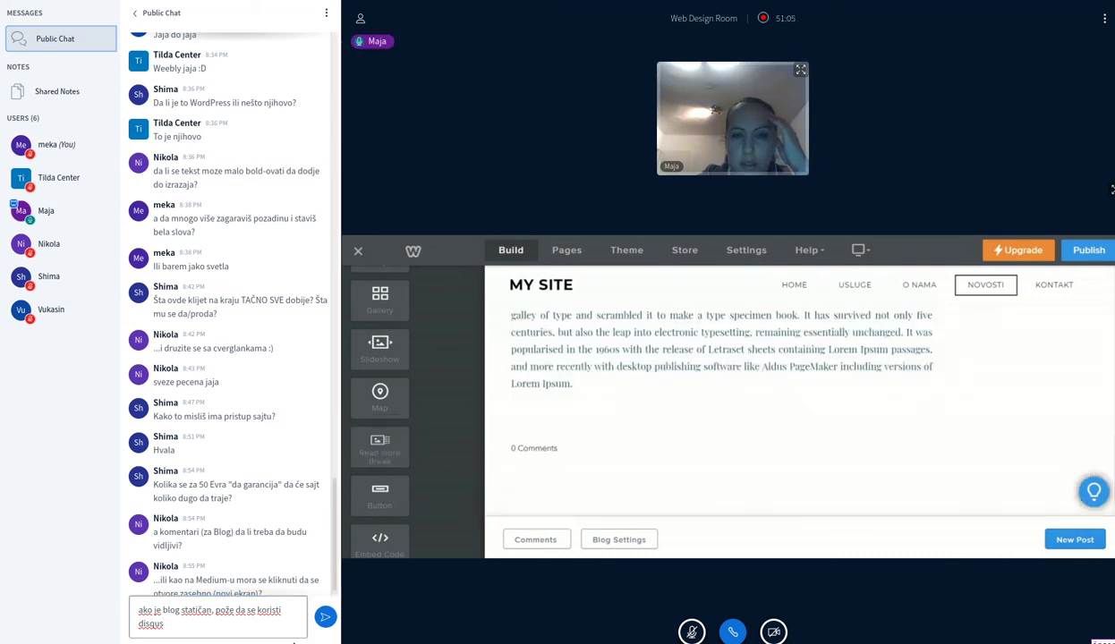
click(248, 627)
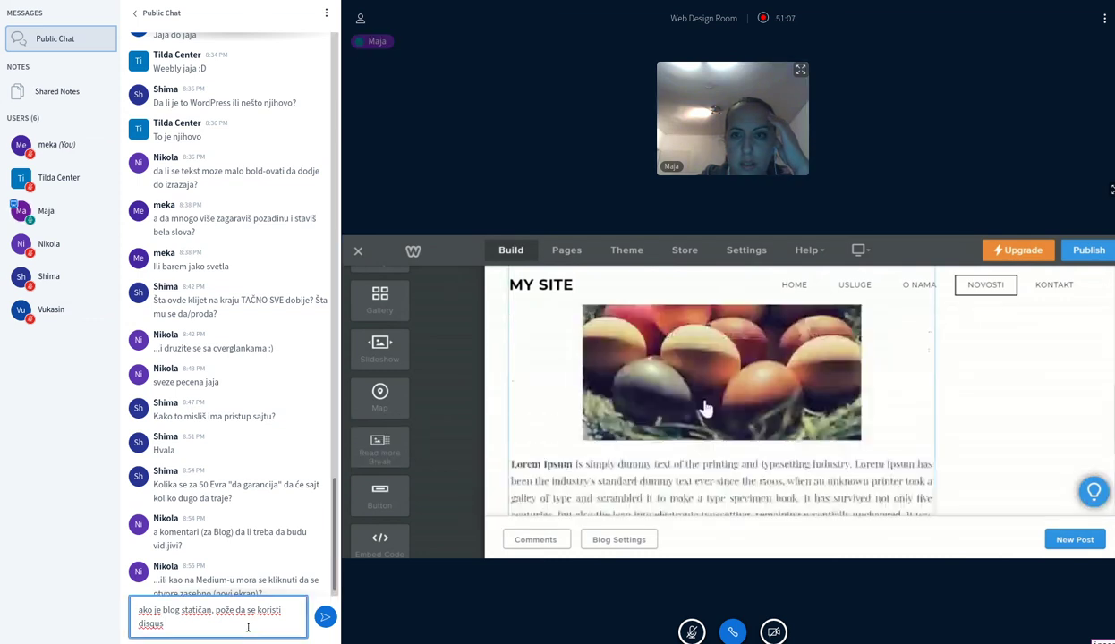
text((ja)
key(BackSpace)
key(BackSpace)
text(men)
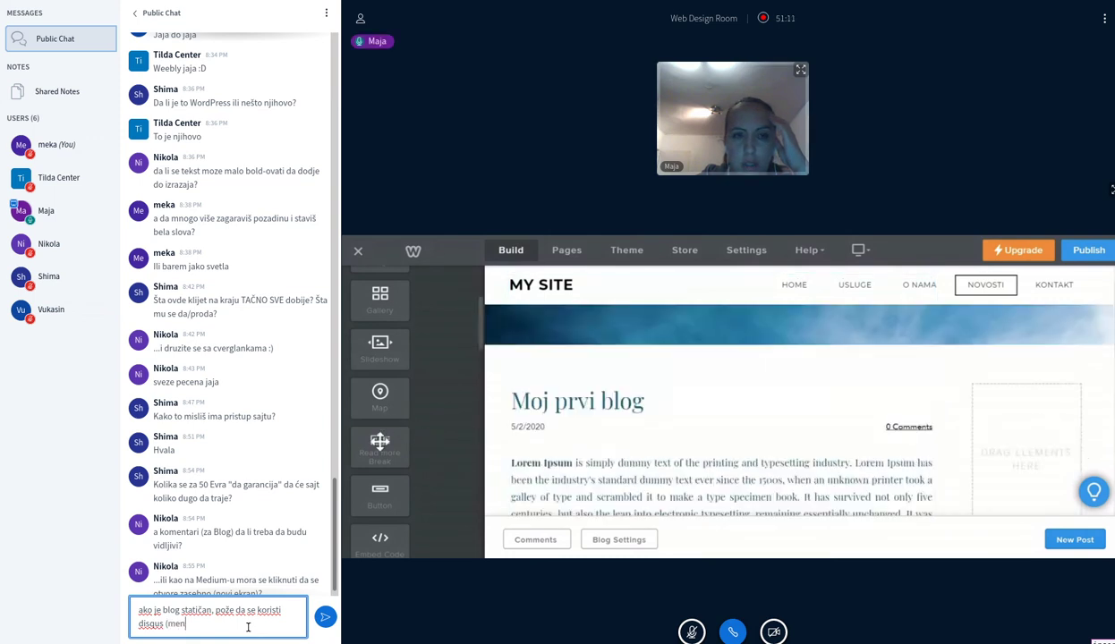
text(i lično lepo radi))
key(Return)
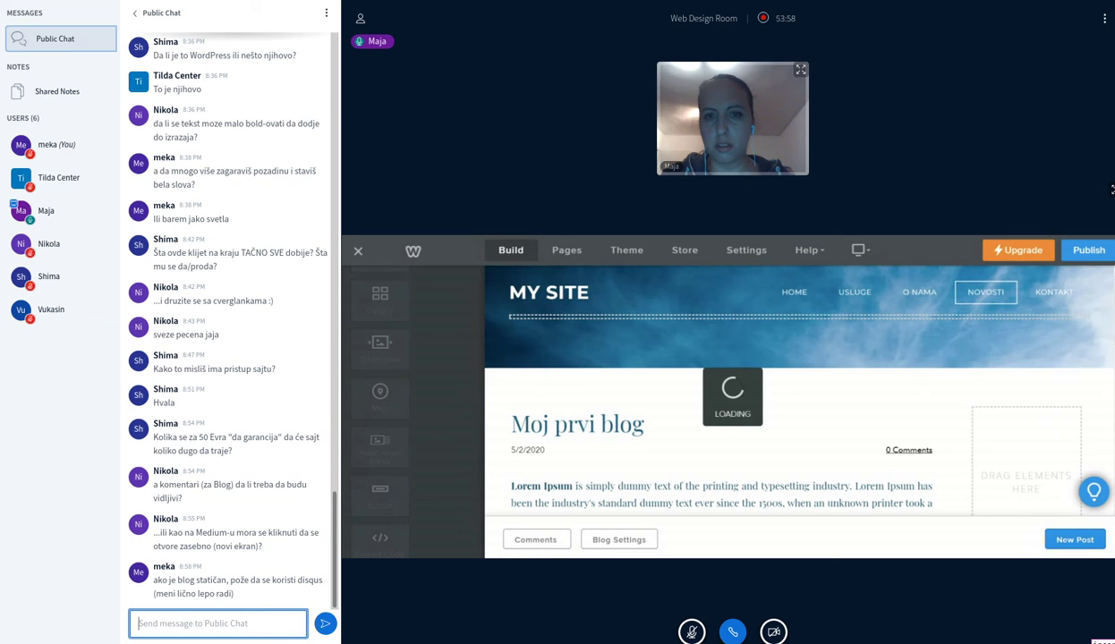
Send the follow-up message "fora je ko analitika, ako može da se "umet'e" koda, može i disqus" in the public chat
text(fora)
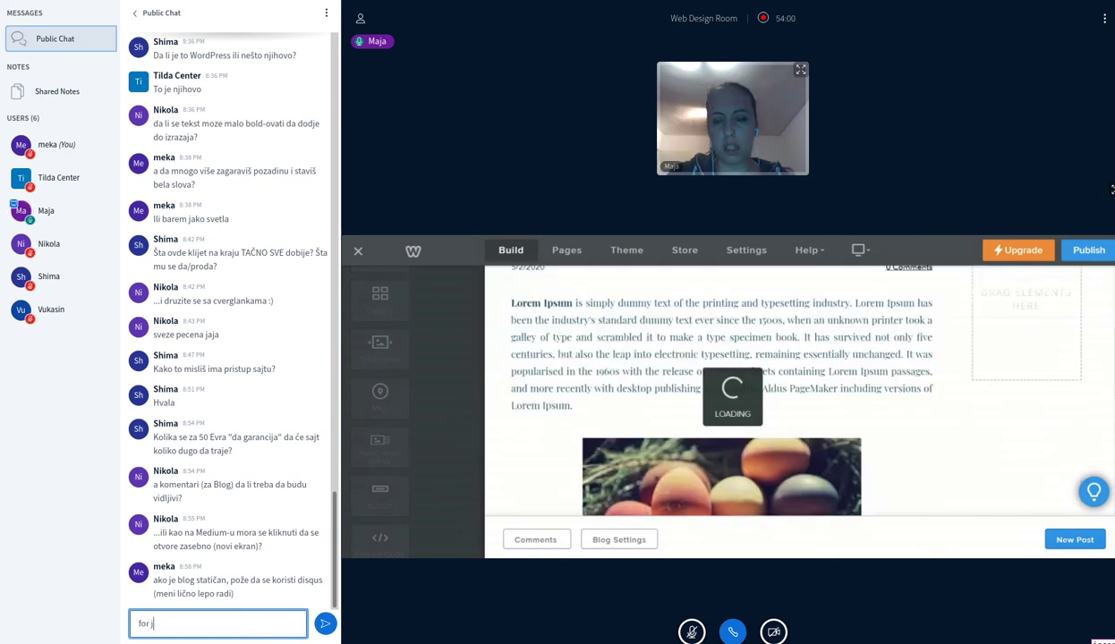
text( je ko analit)
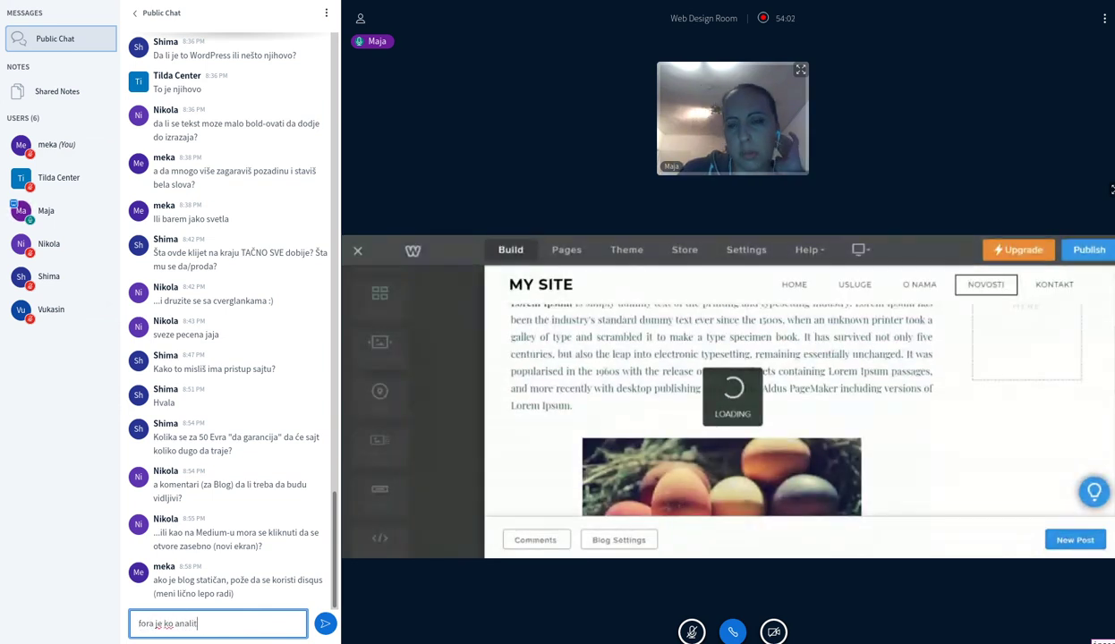
text(ika, ako mo)
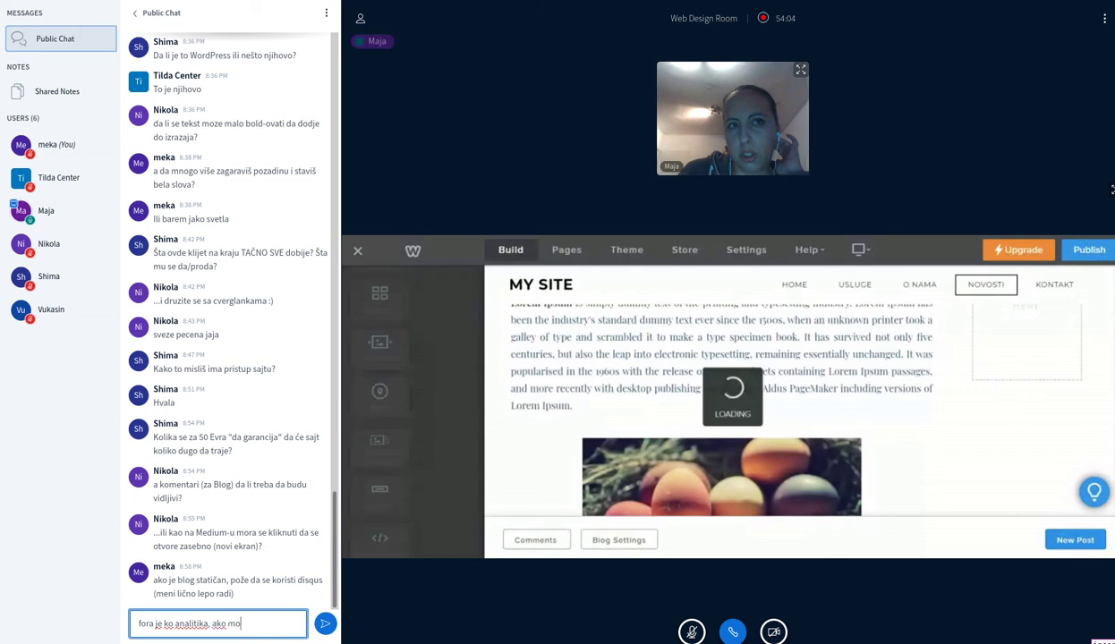
text(že da se "um)
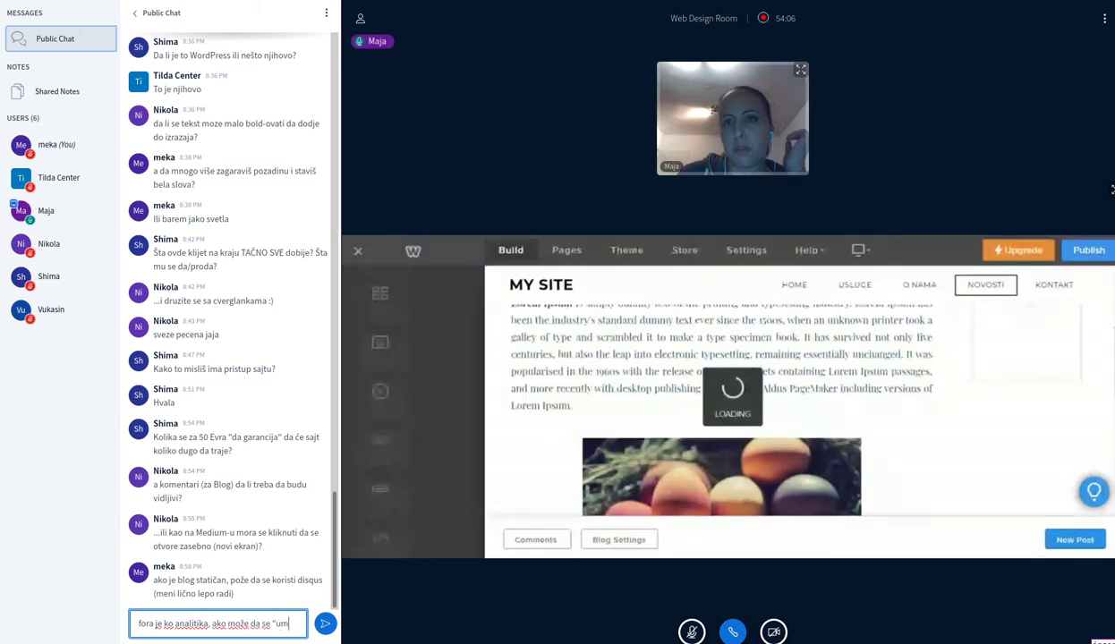
text(et'e" )
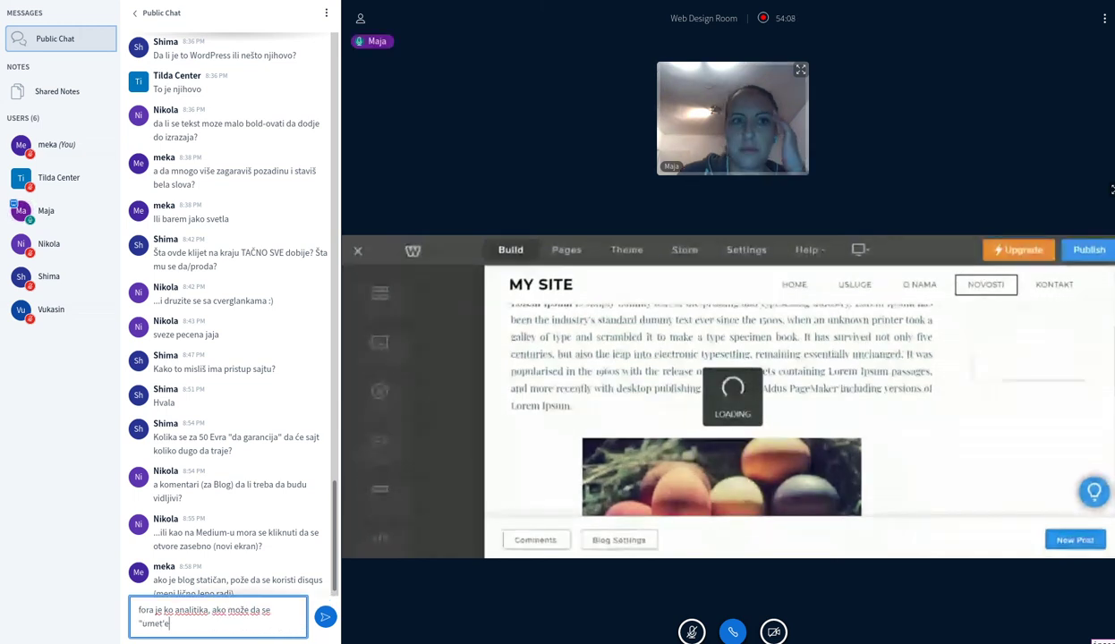
text(koda)
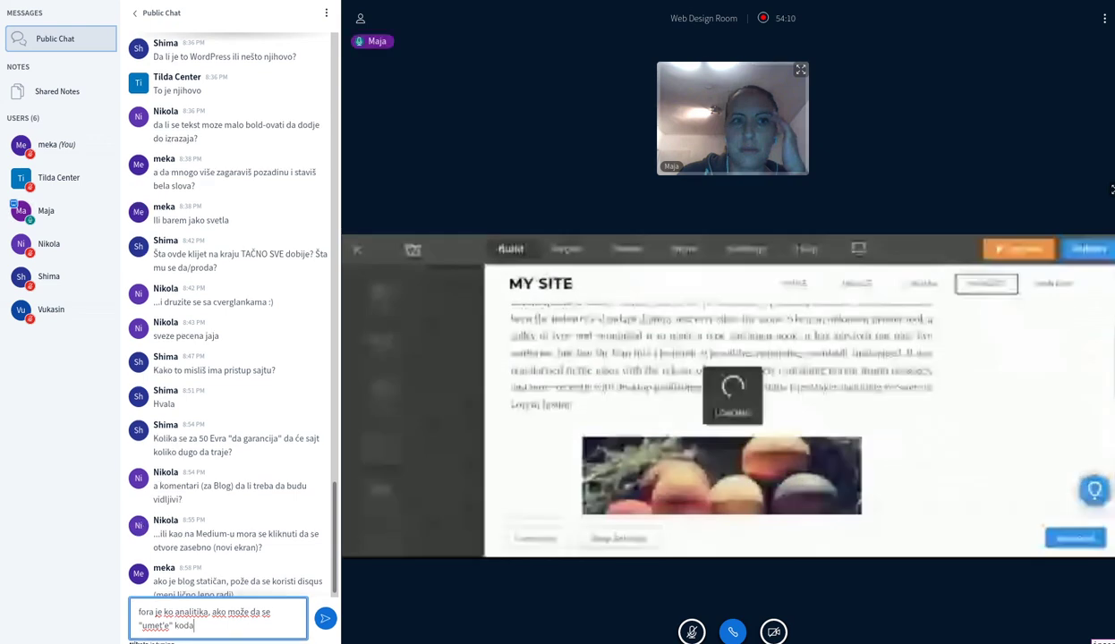
text(, može i disqu)
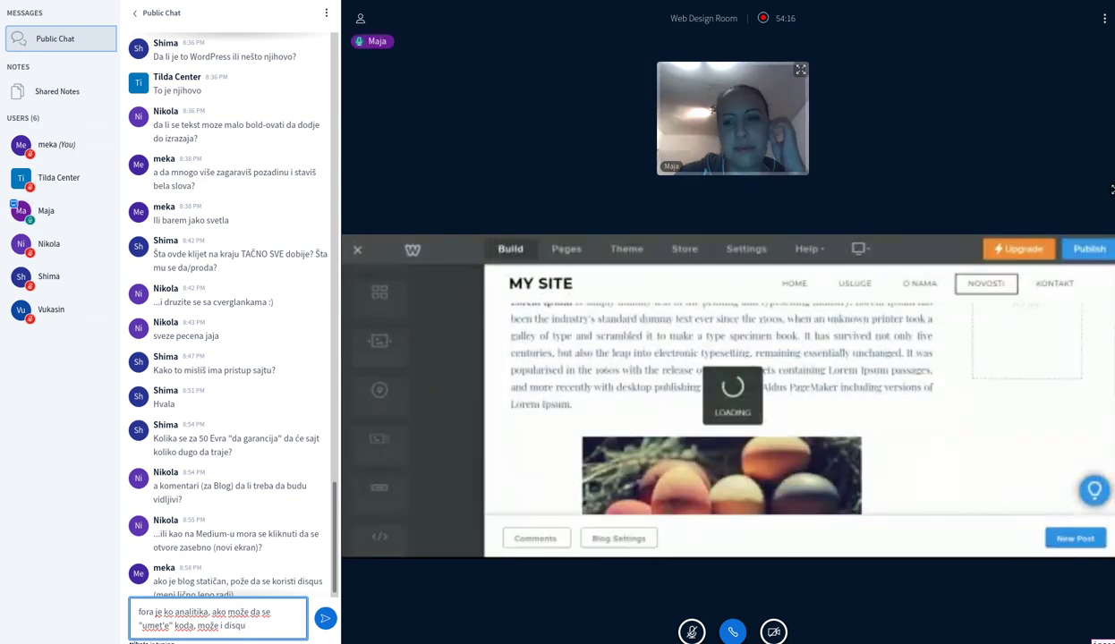
key(BackSpace)
text(qus)
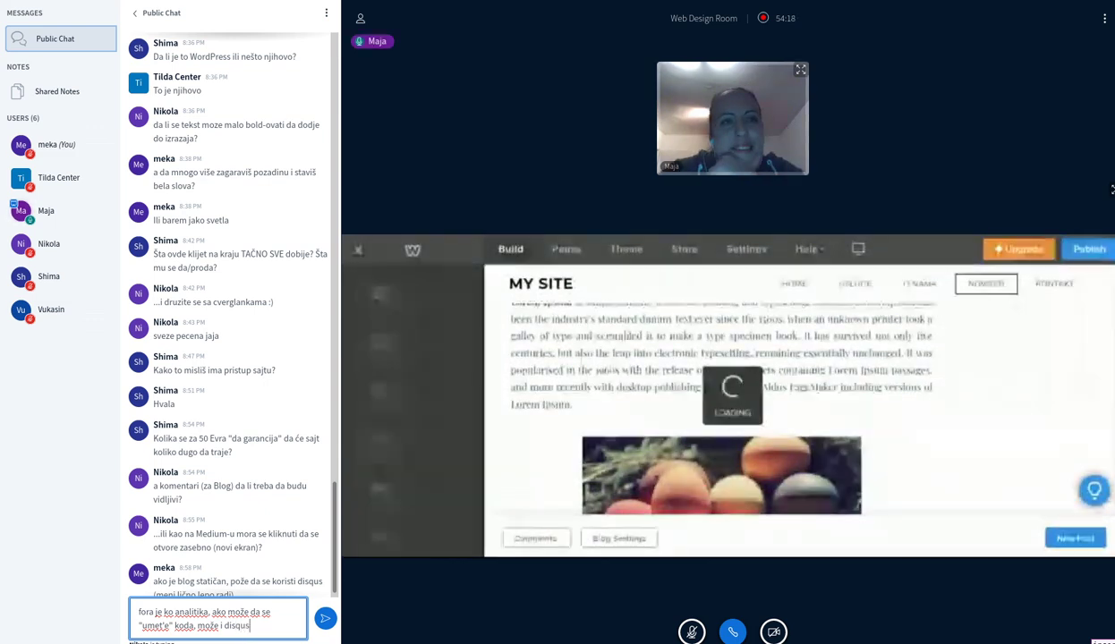
key(Return)
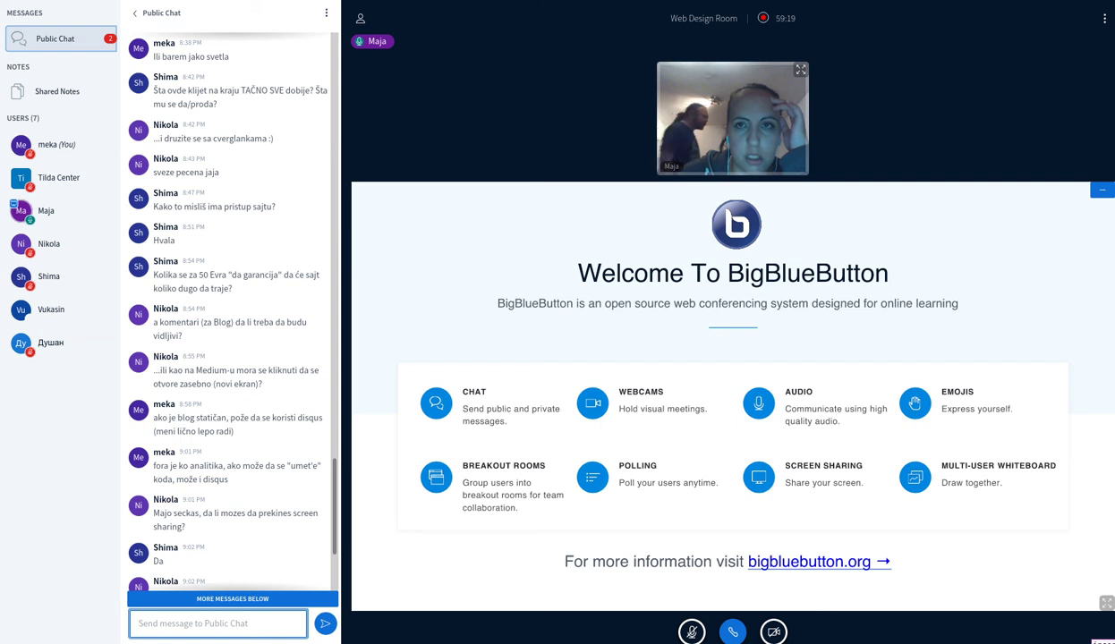
Catch up on the newest public chat messages and send "za 50e želiš da nemaš posla, a ne da imaš :o)"
scroll(251, 392, down, 3)
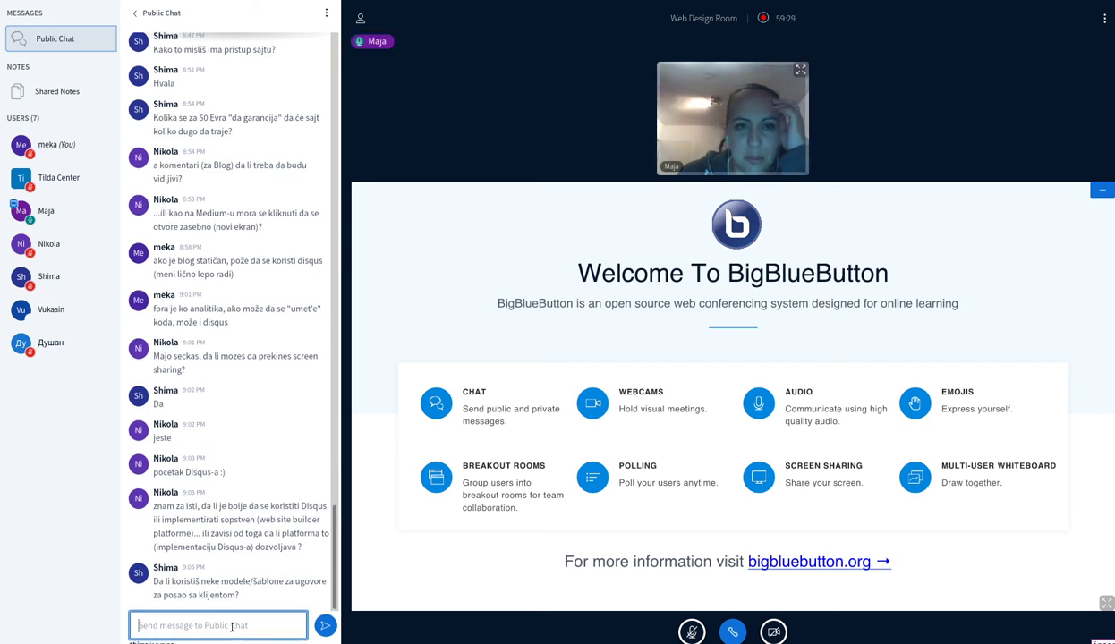
text(za 50e,)
key(BackSpace)
key(BackSpace)
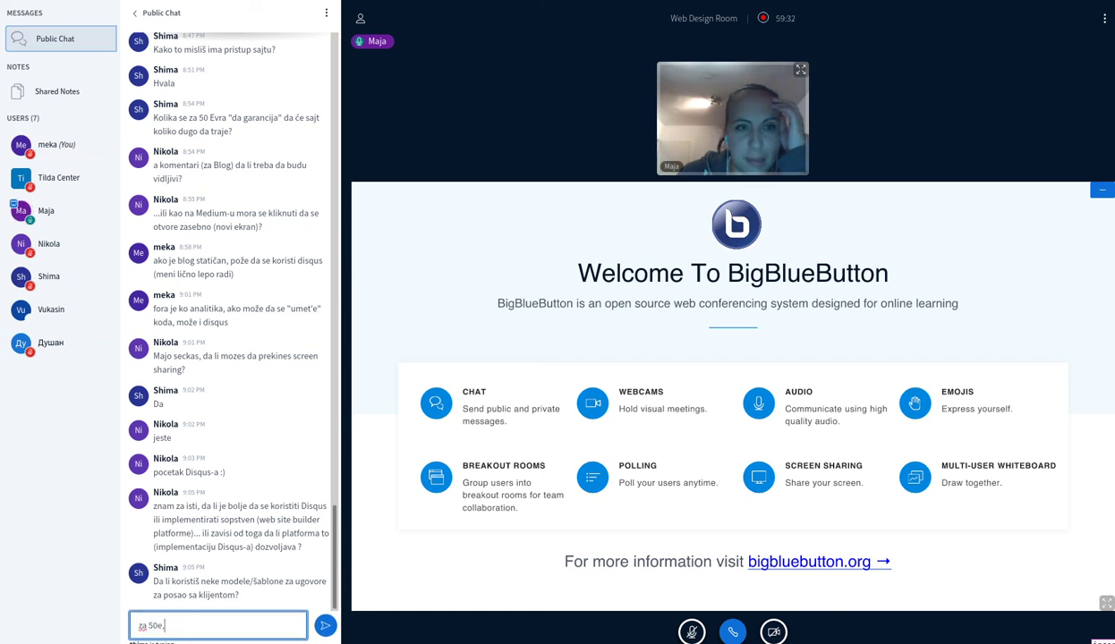
text(želiš d)
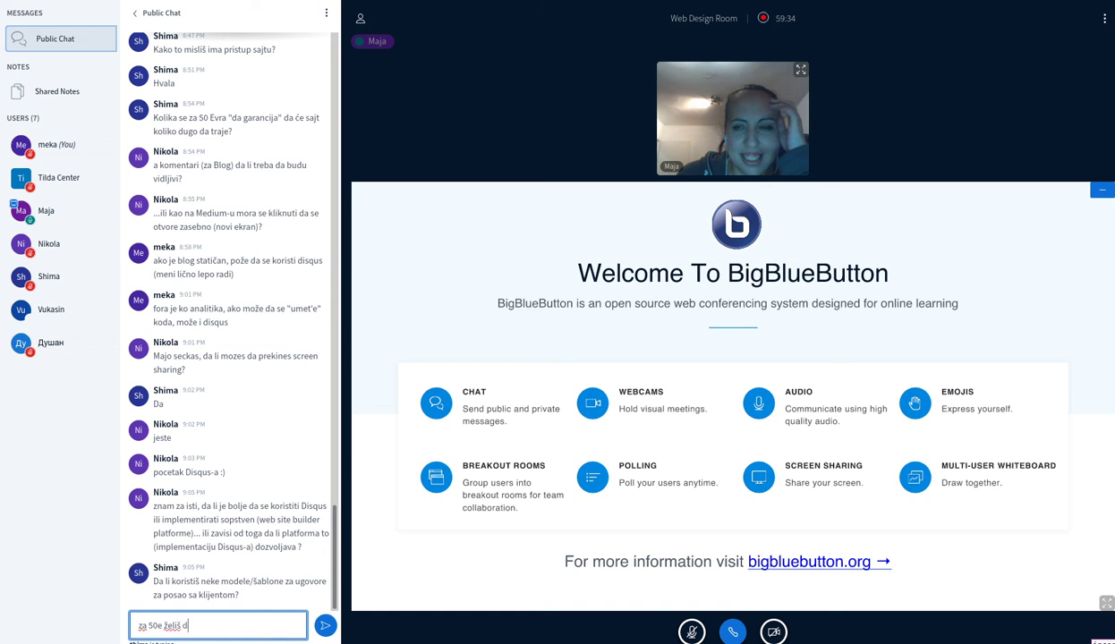
text(a nemaš posla, a ne da imaš :o))
key(Return)
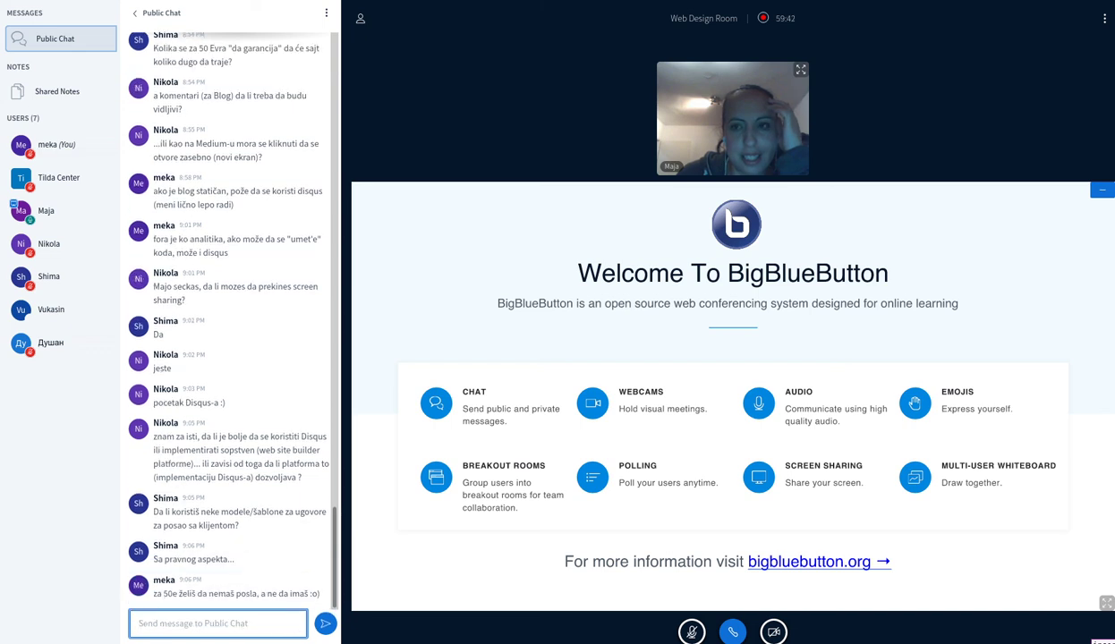